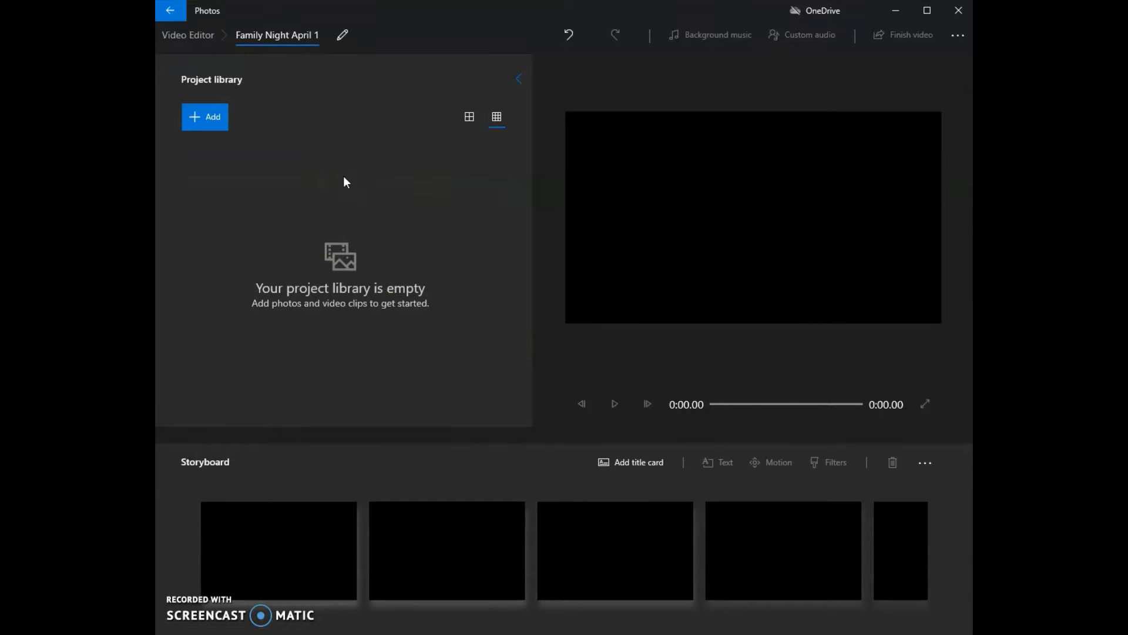
- Add all five media files in the April 1 folder, from MVI_3704 to the STEAM program outro photo, to the project library
click(217, 117)
click(219, 143)
click(347, 172)
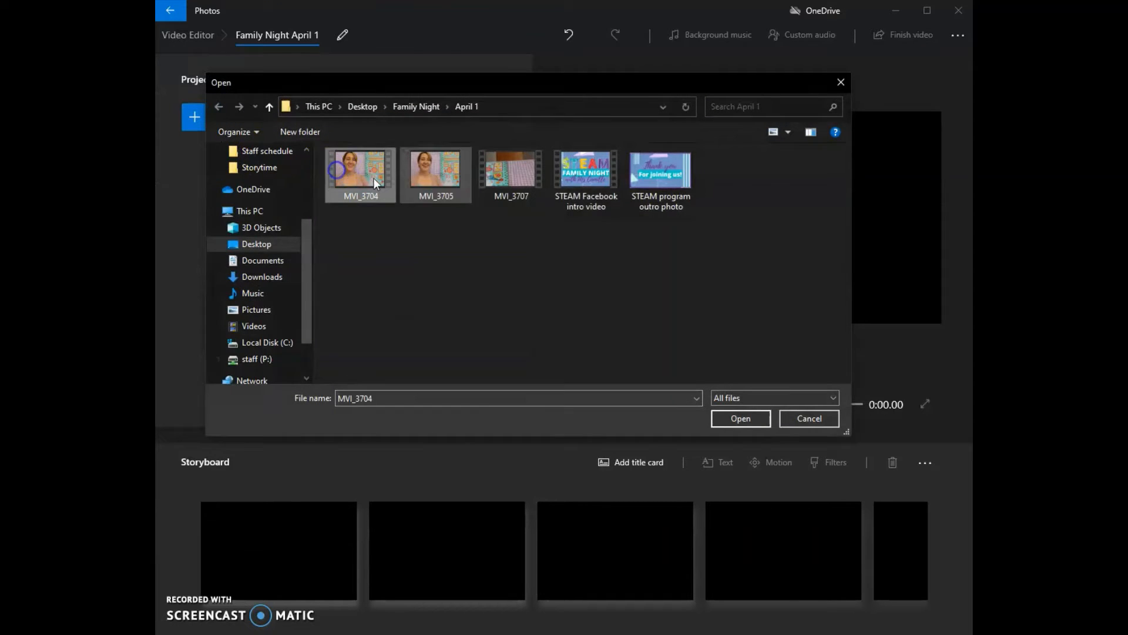
shift+click(656, 183)
click(747, 415)
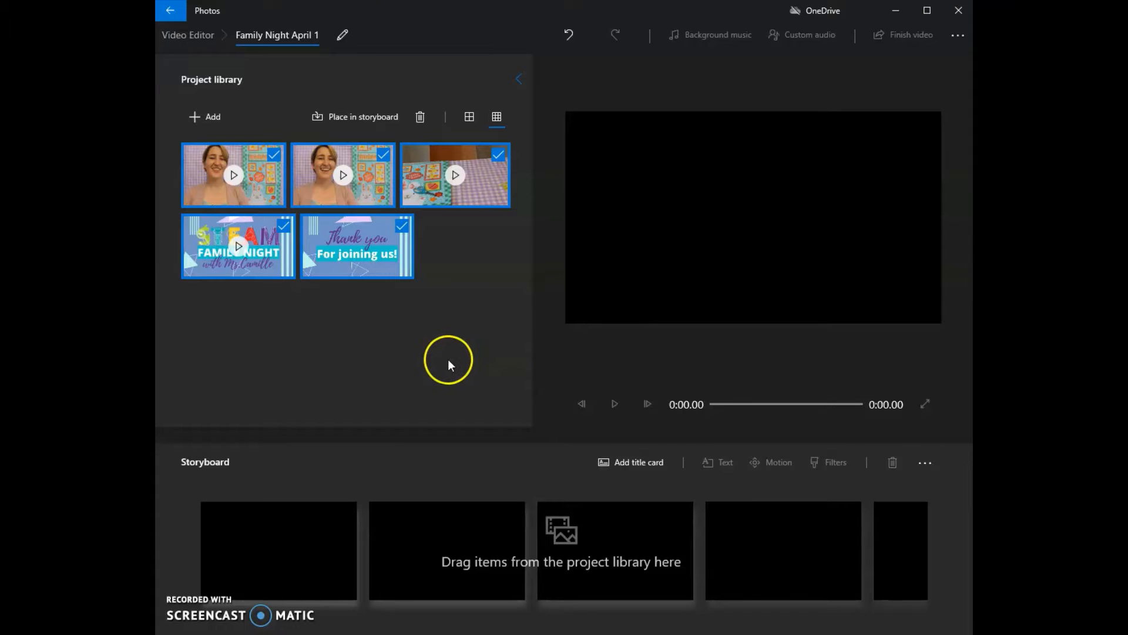
click(448, 362)
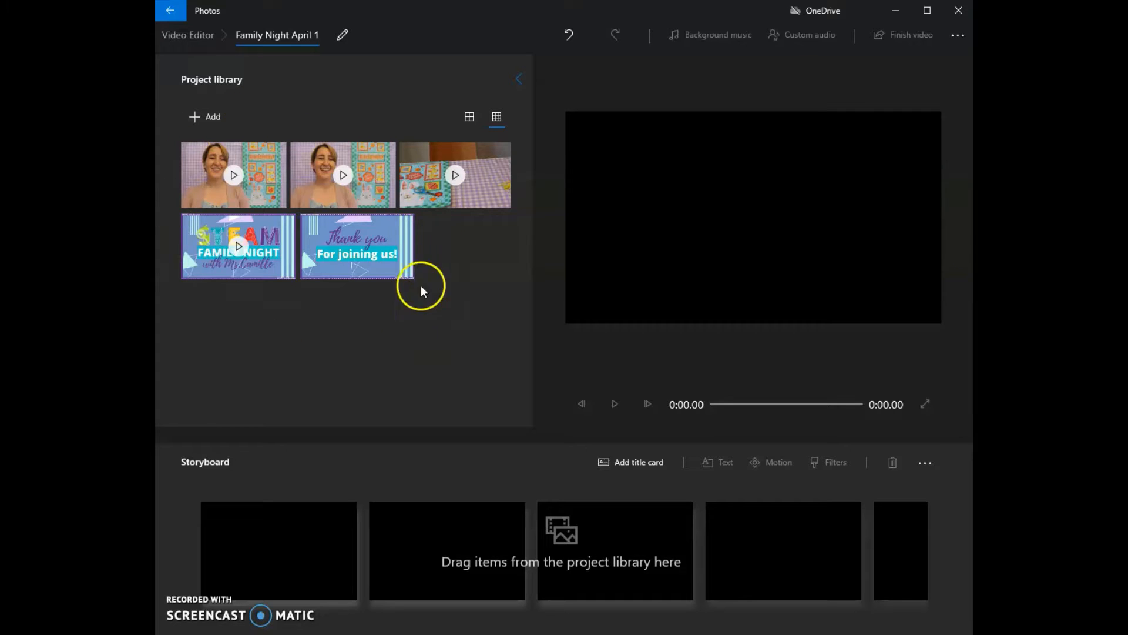
- Place the MVI_3705 clip first on the storyboard and trim its start to 0:03.86
drag(367, 184, 334, 553)
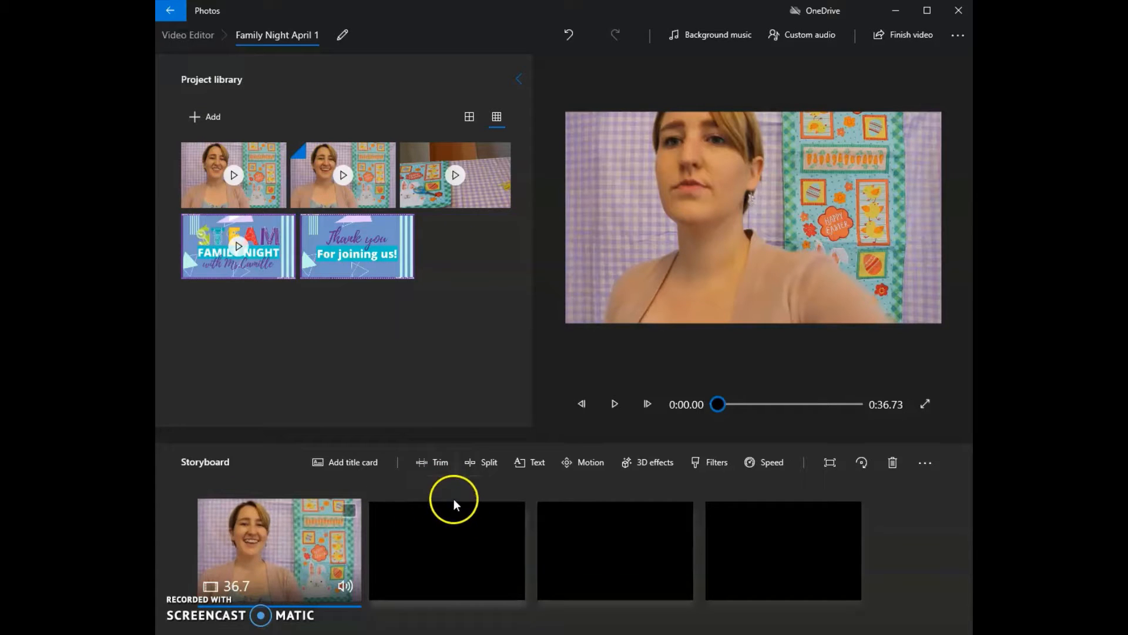
click(438, 464)
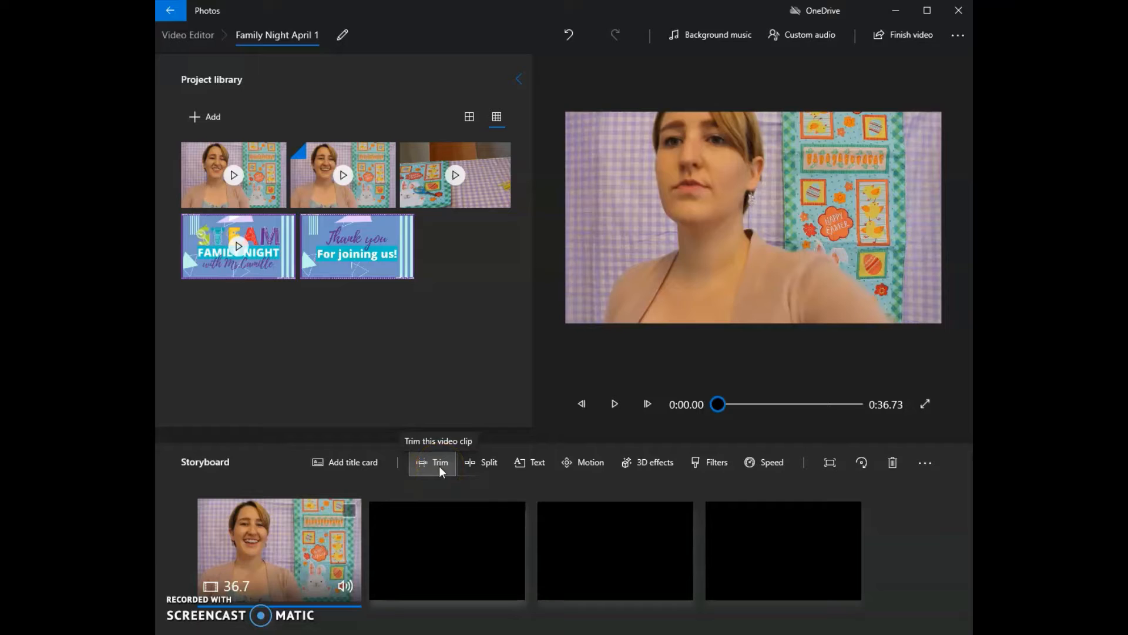
click(469, 464)
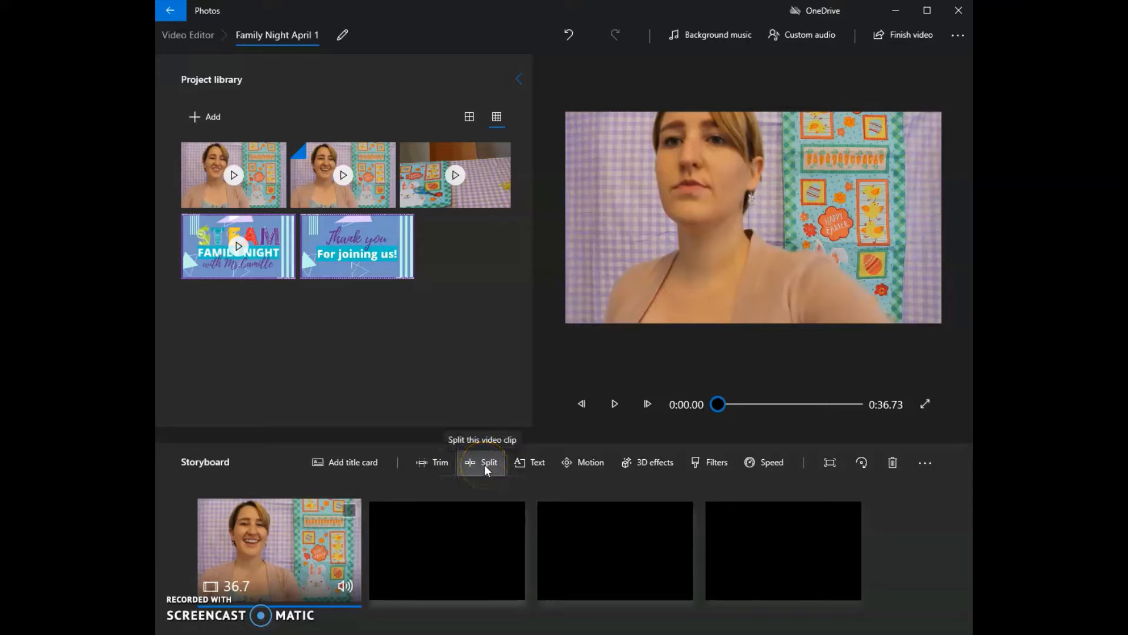
click(438, 464)
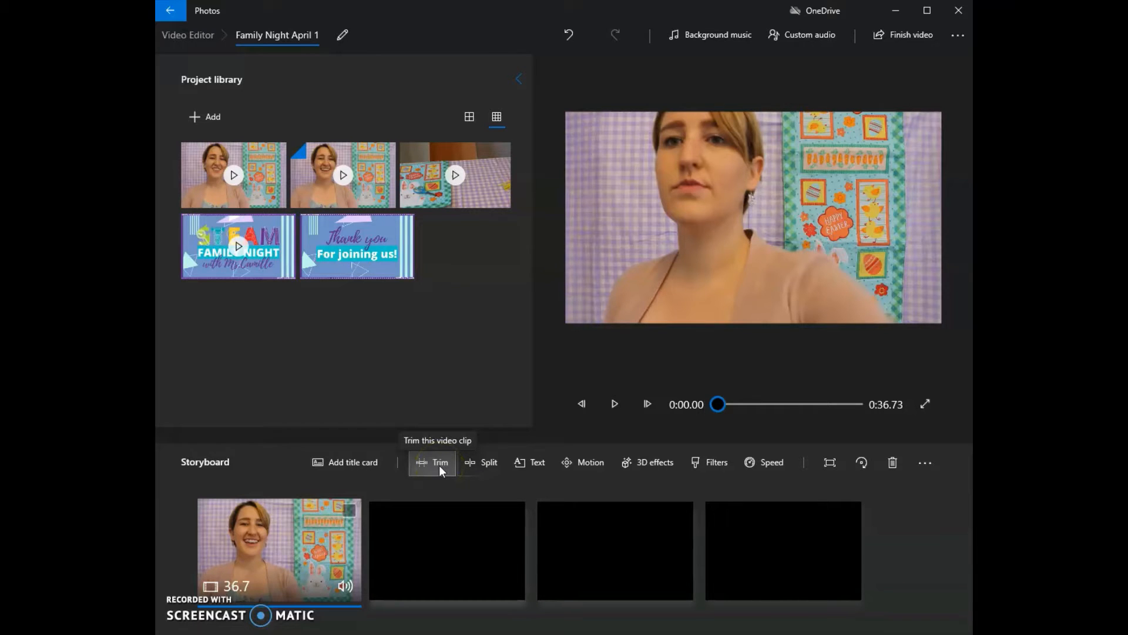
click(439, 465)
click(238, 576)
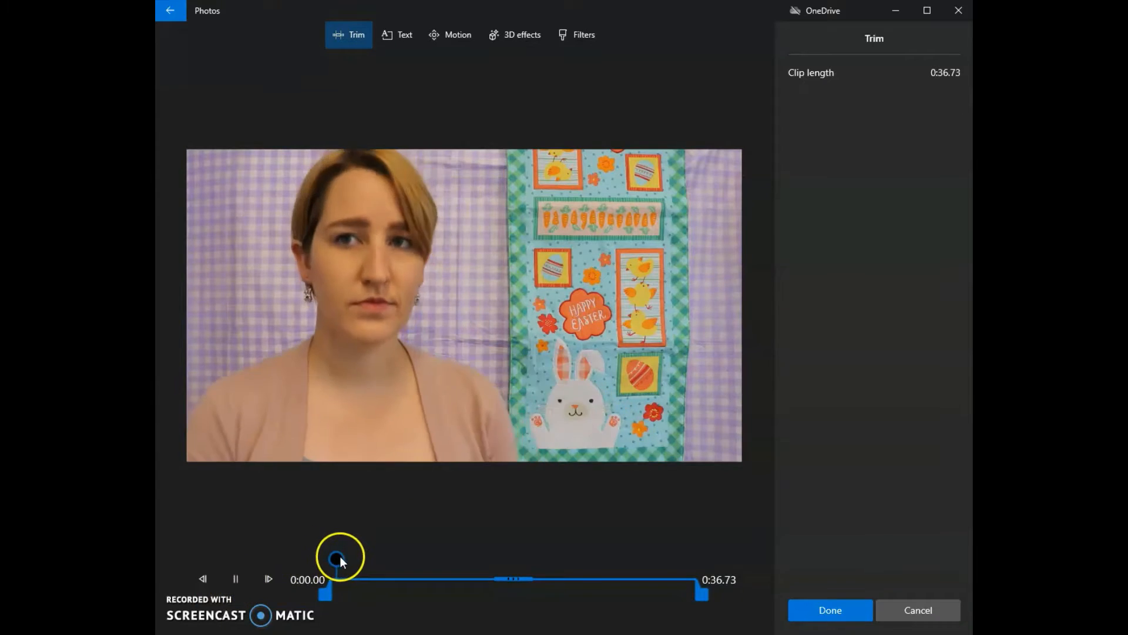
click(241, 580)
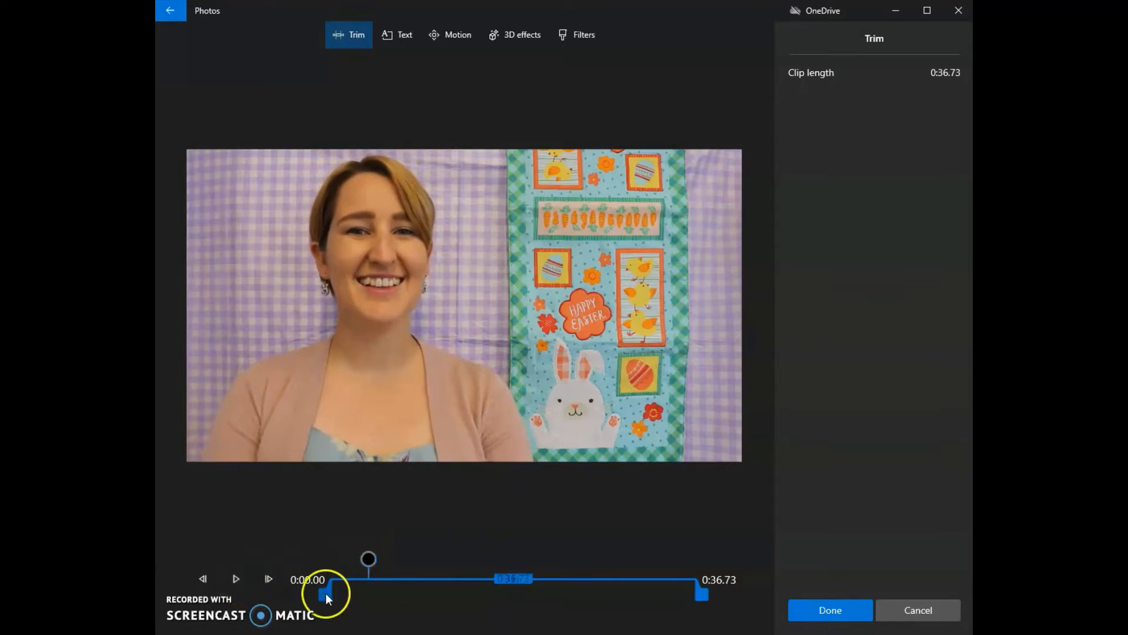
drag(326, 593, 355, 595)
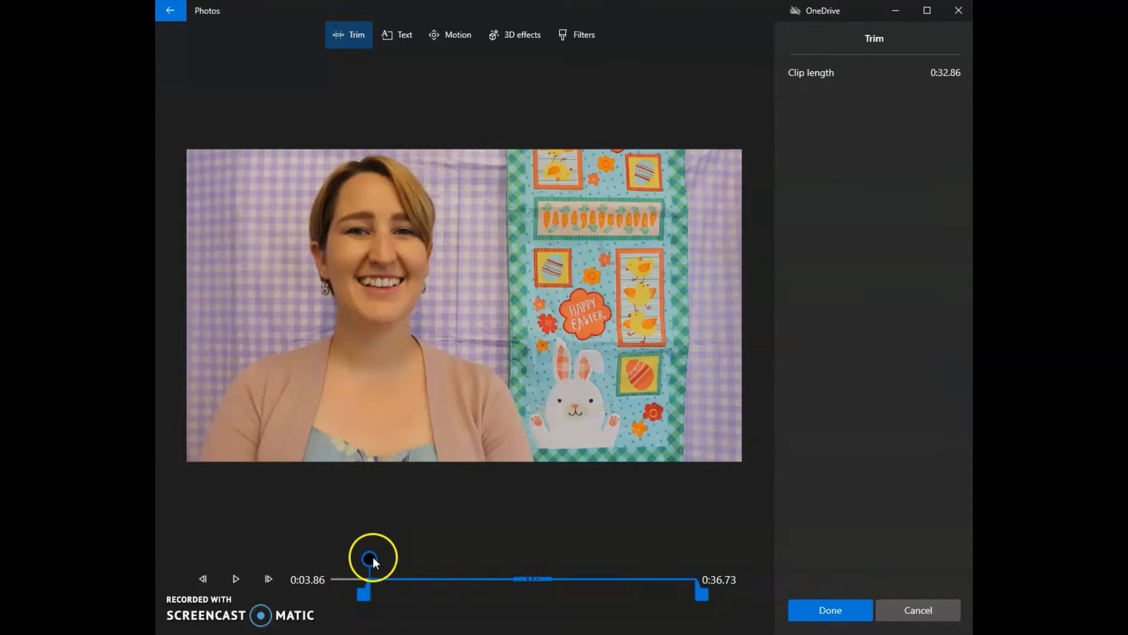
- Trim the end of the first storyboard clip to 0:34.10 and apply the trim
drag(372, 558, 670, 556)
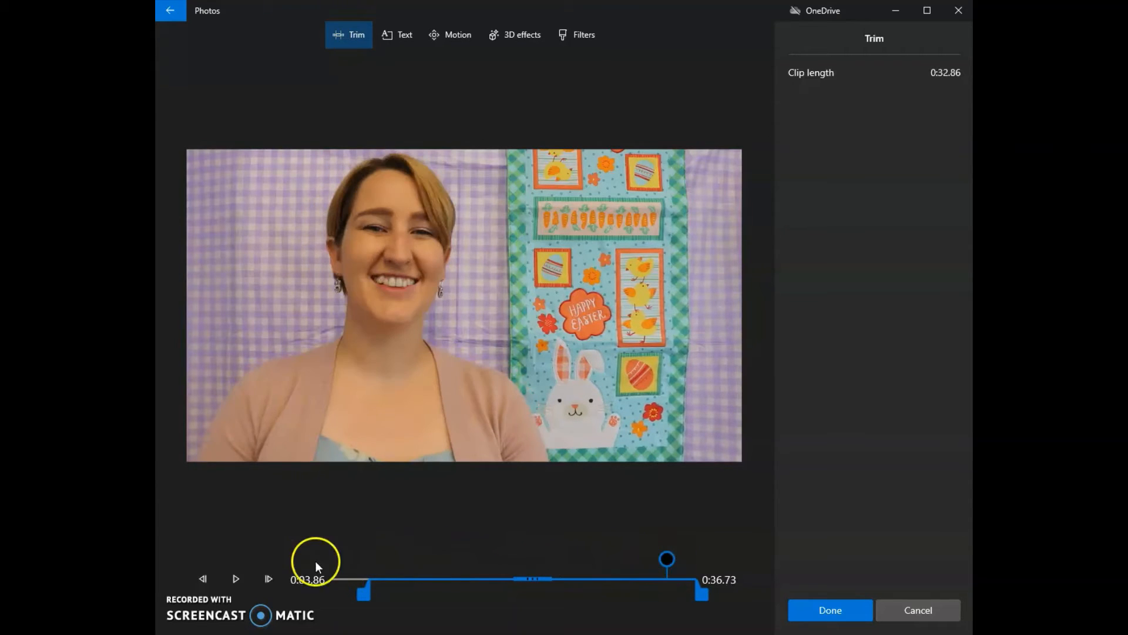
click(231, 573)
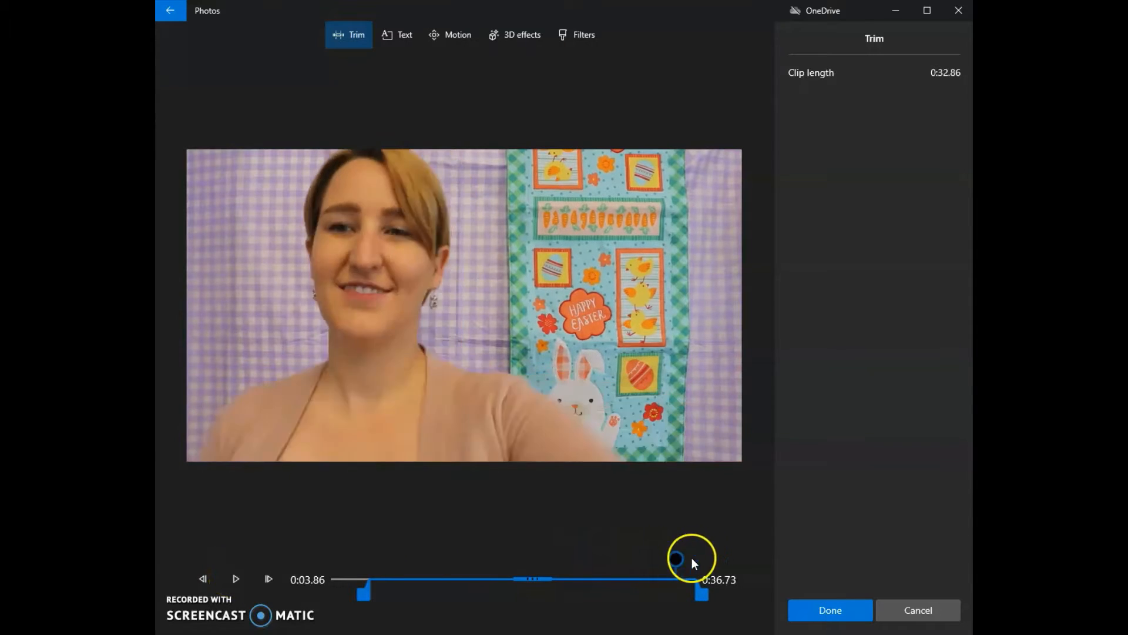
click(235, 573)
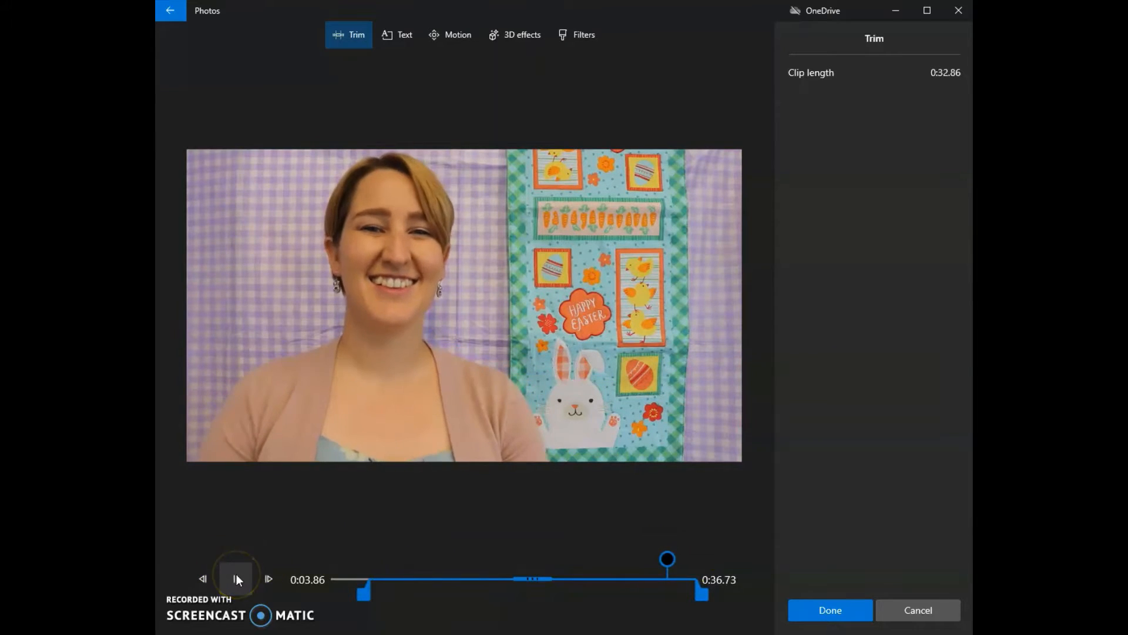
drag(674, 557, 625, 559)
click(235, 574)
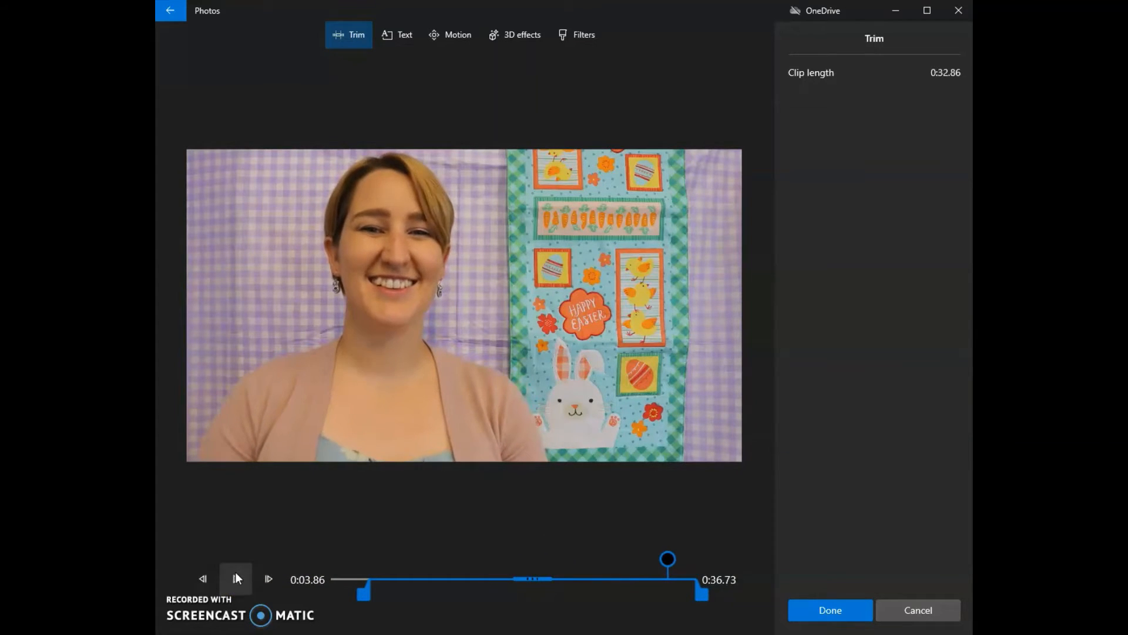
drag(707, 594, 689, 593)
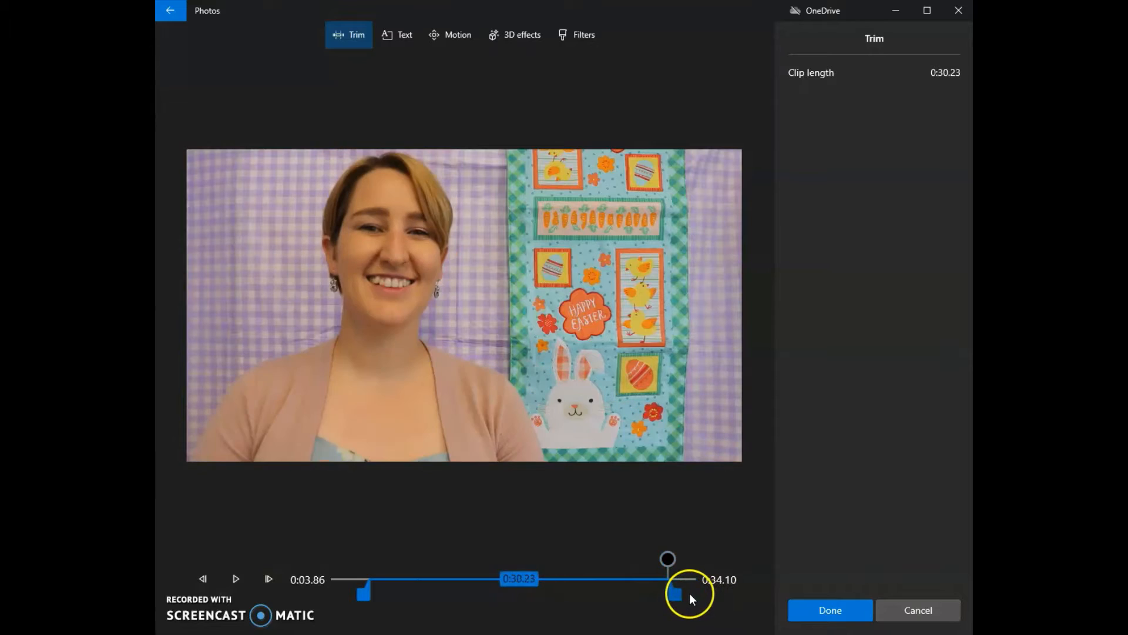
click(811, 605)
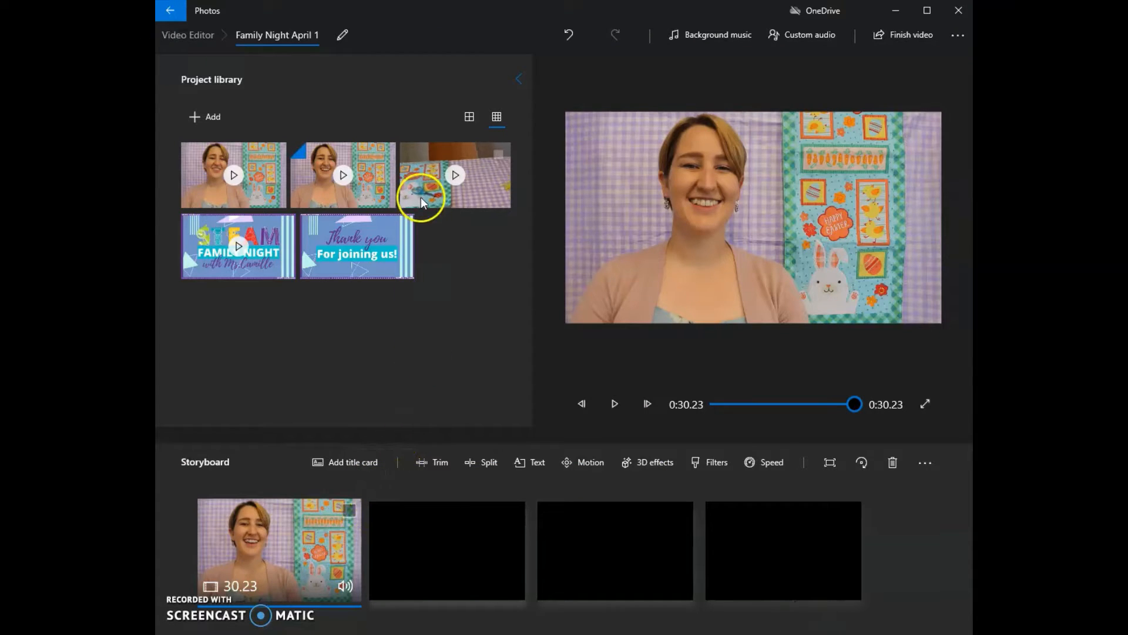
- Place the MVI_3707 clip second on the storyboard and trim it to start at 0:15.26 with a length of 17:00
drag(421, 185, 484, 548)
click(429, 462)
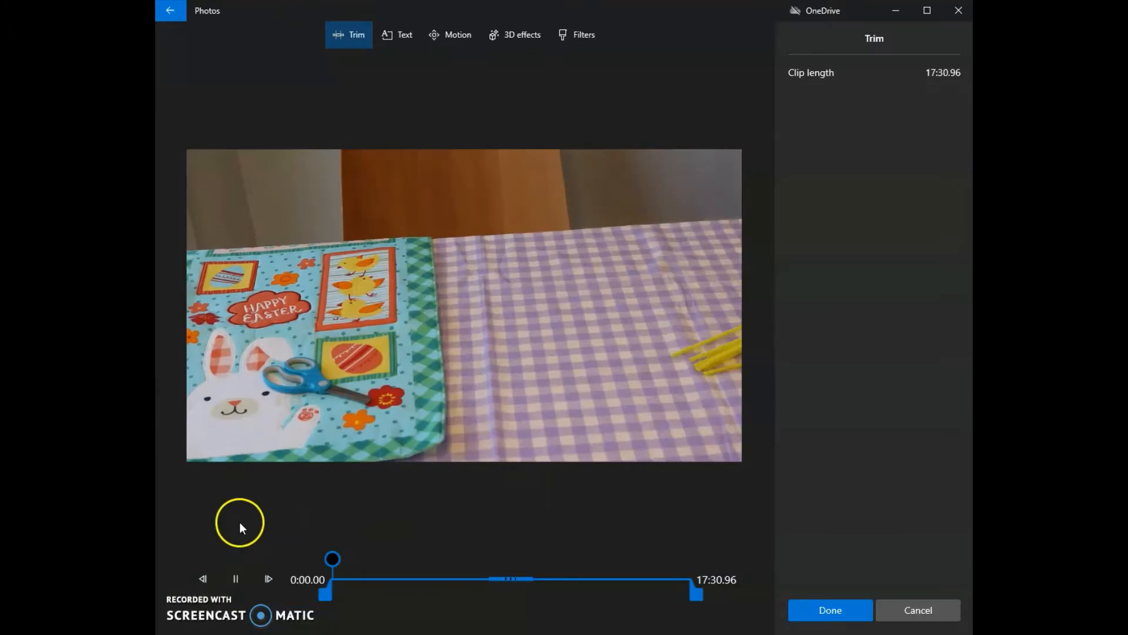
drag(329, 558, 254, 530)
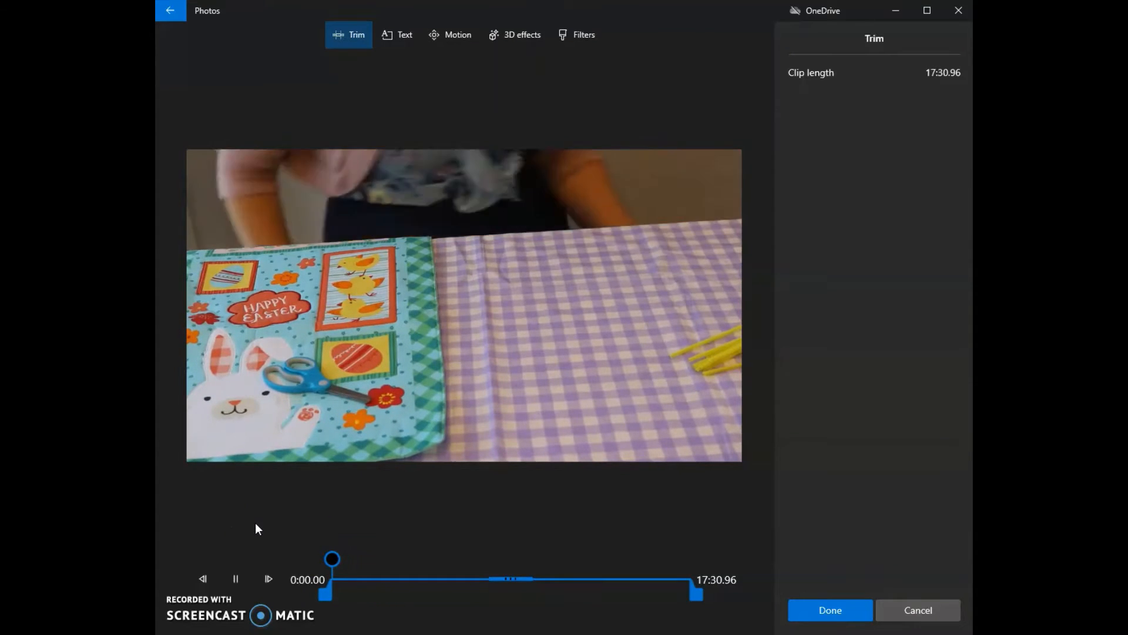
click(243, 527)
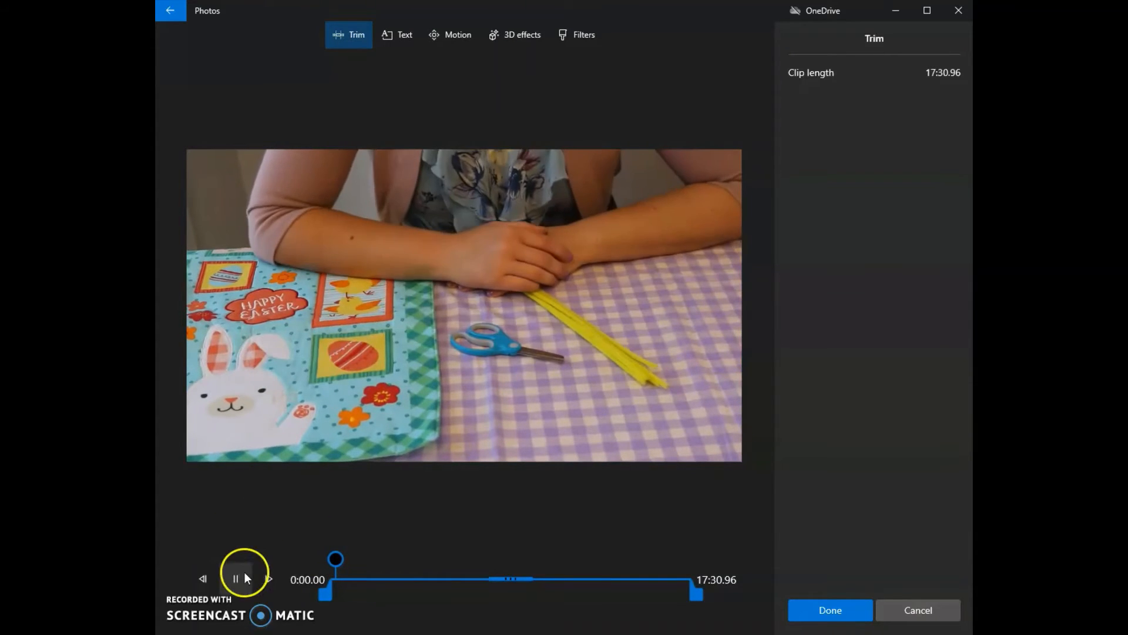
click(237, 578)
click(234, 583)
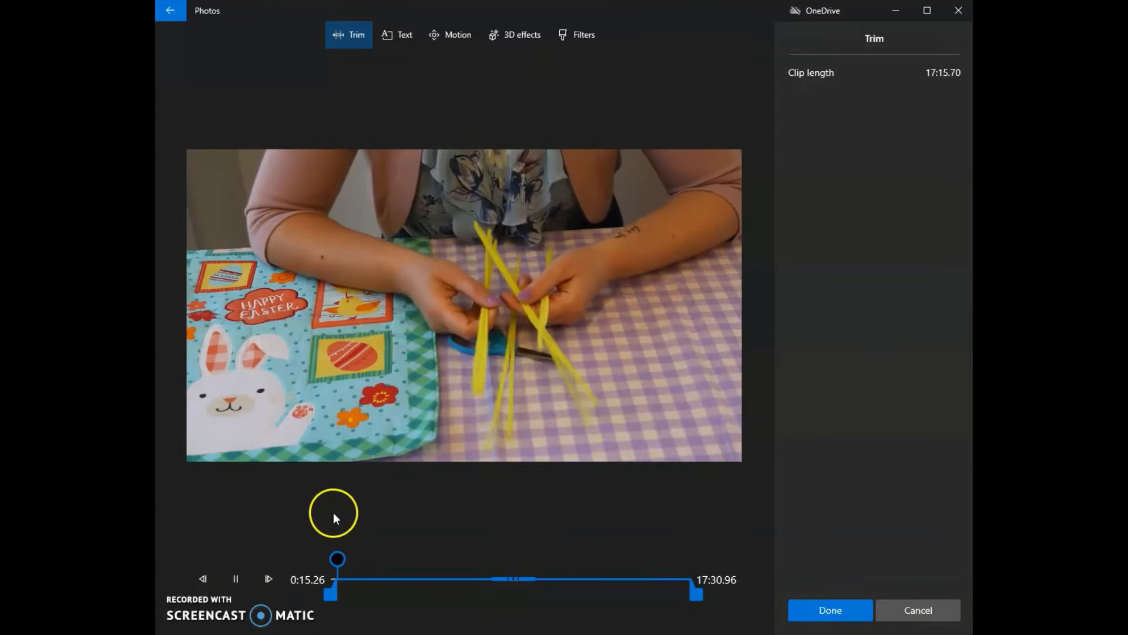
drag(337, 559, 676, 559)
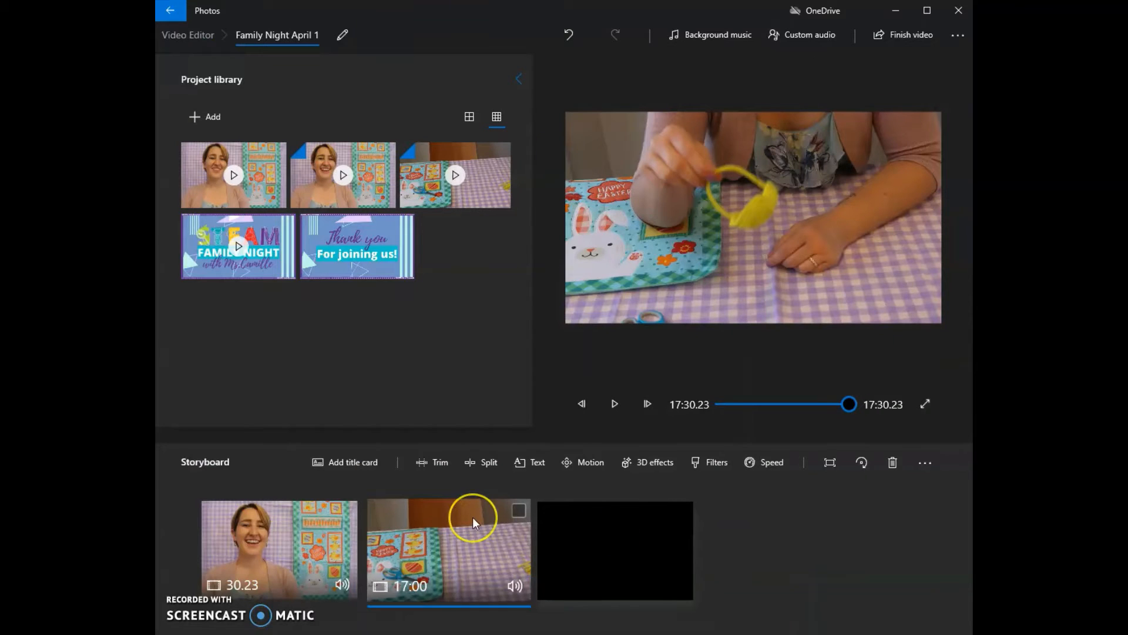
- Split the 17:00 craft clip at 2:15.53
click(484, 467)
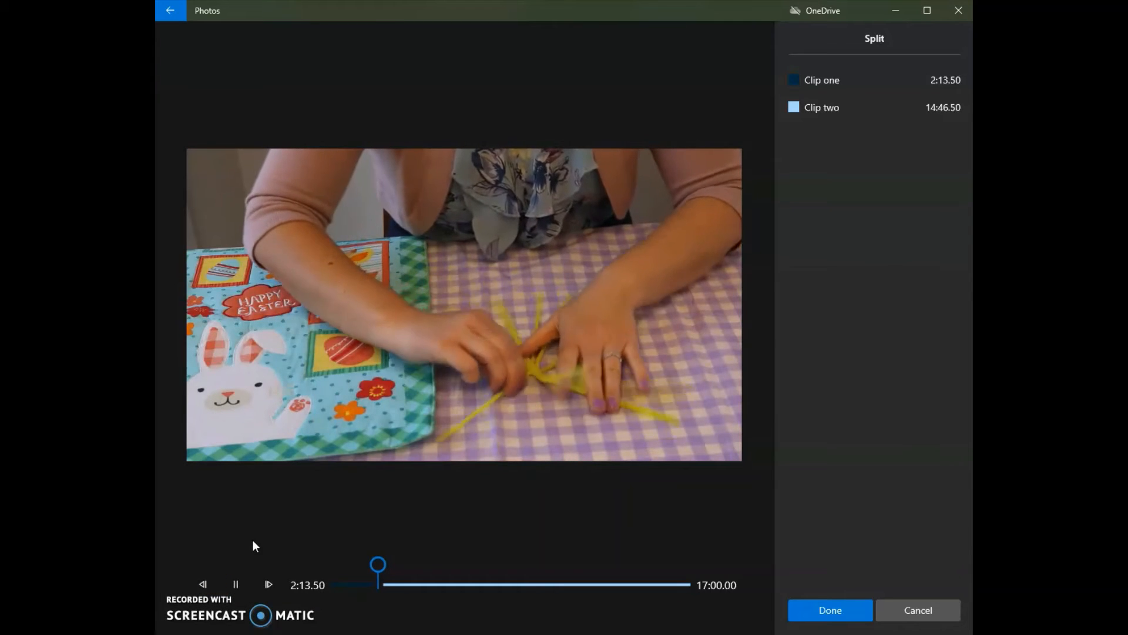
click(247, 577)
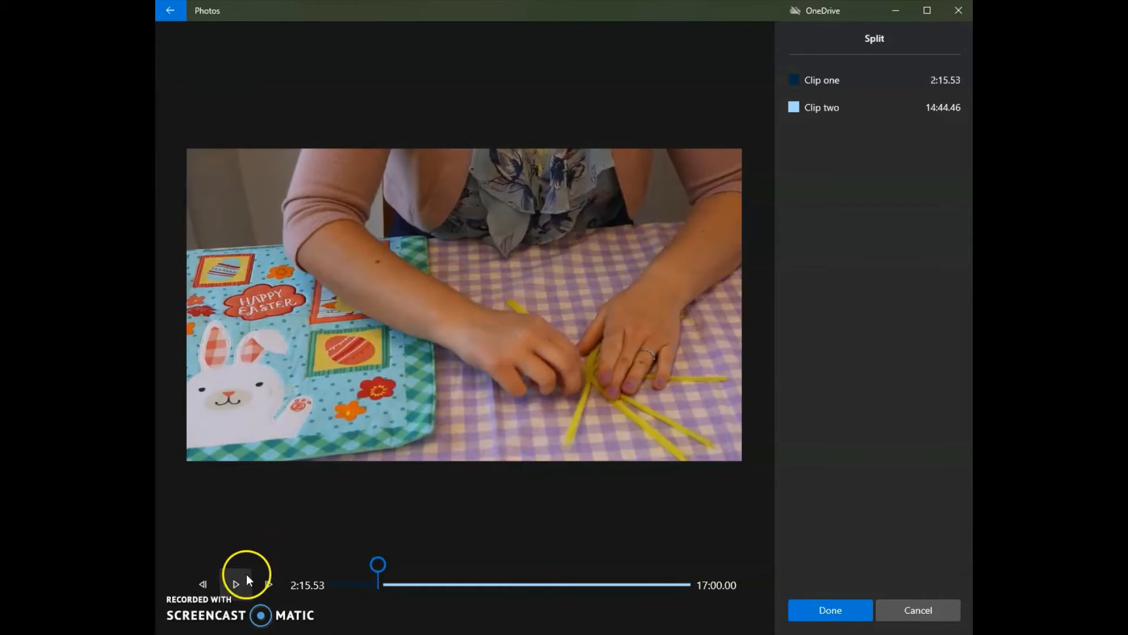
click(826, 610)
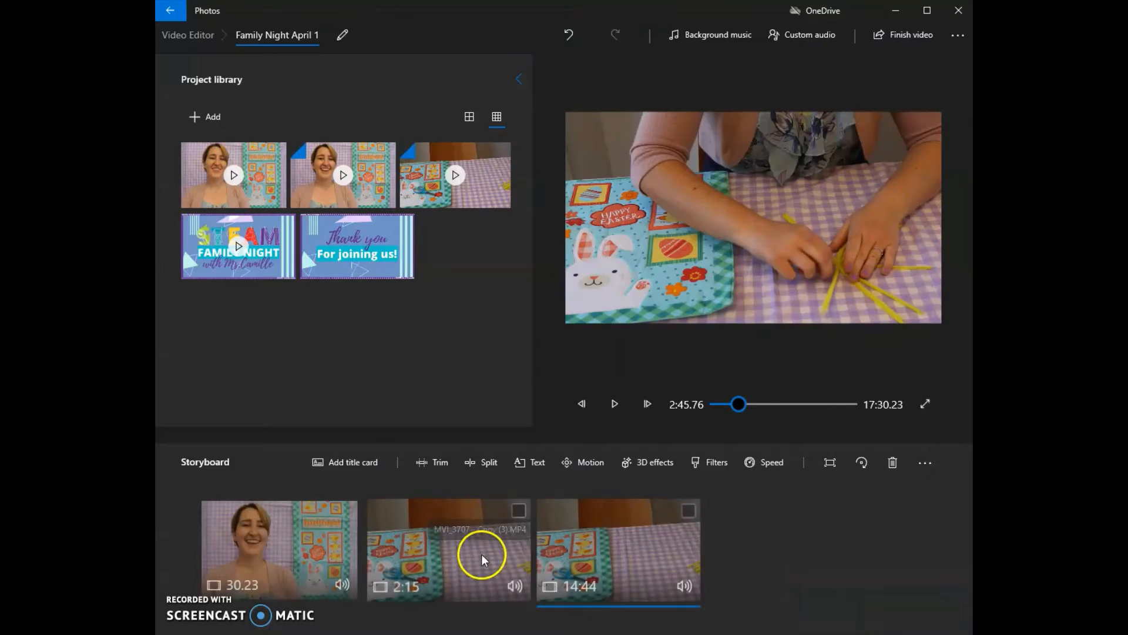
- Split the remaining 14:44 craft clip so that its first part is 41.33 seconds long
click(489, 462)
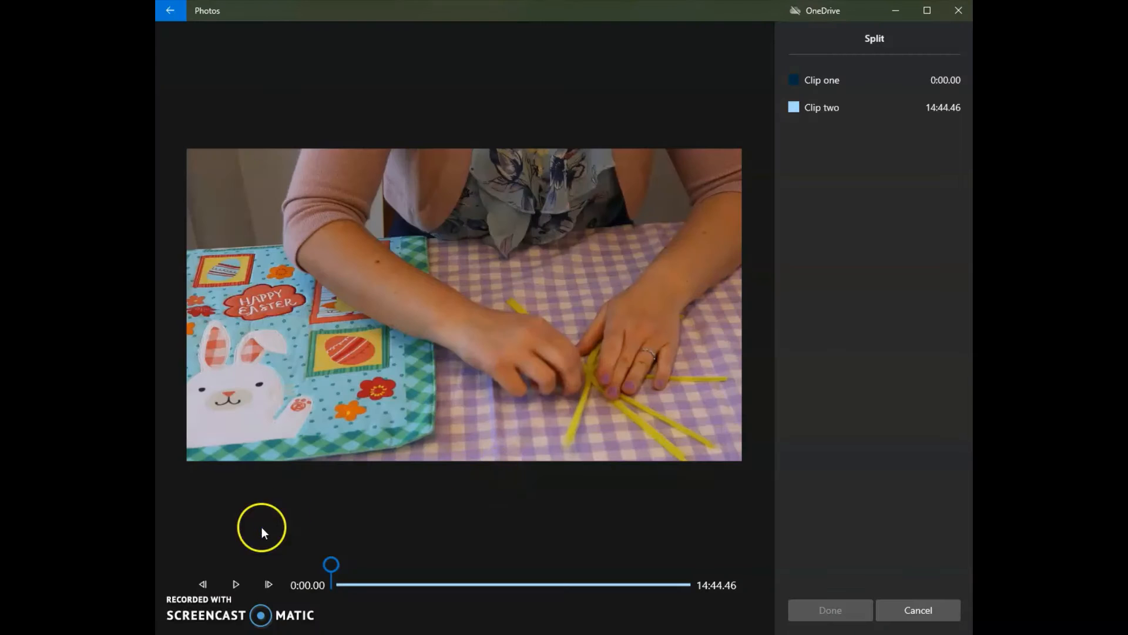
click(236, 583)
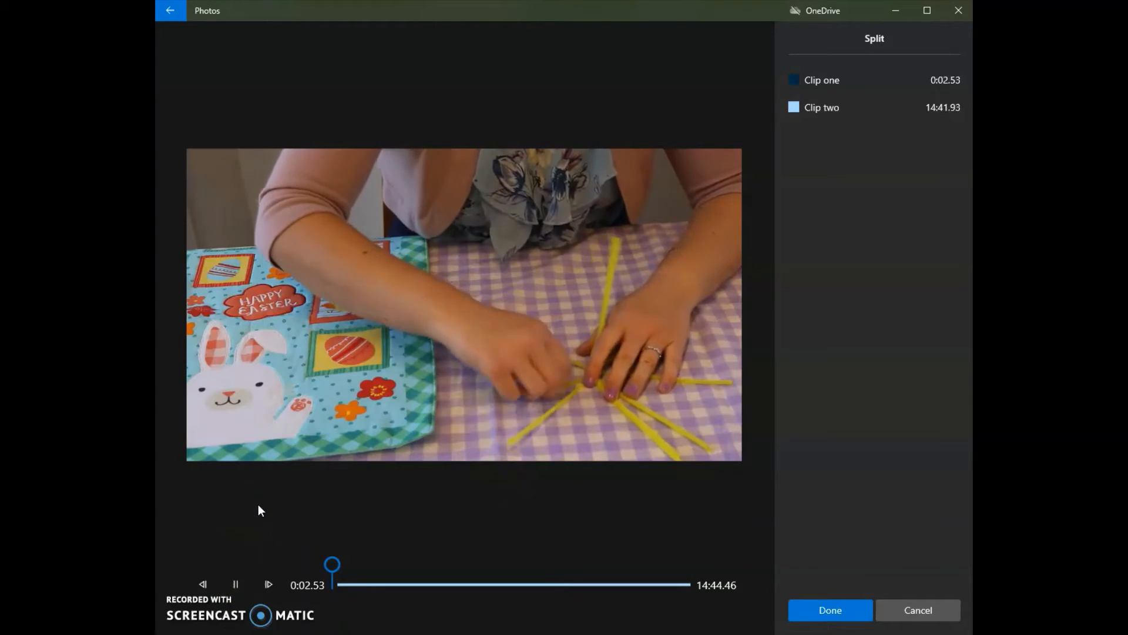
mouse_move(332, 564)
mouse_down()
mouse_move(355, 559)
mouse_move(347, 564)
mouse_up()
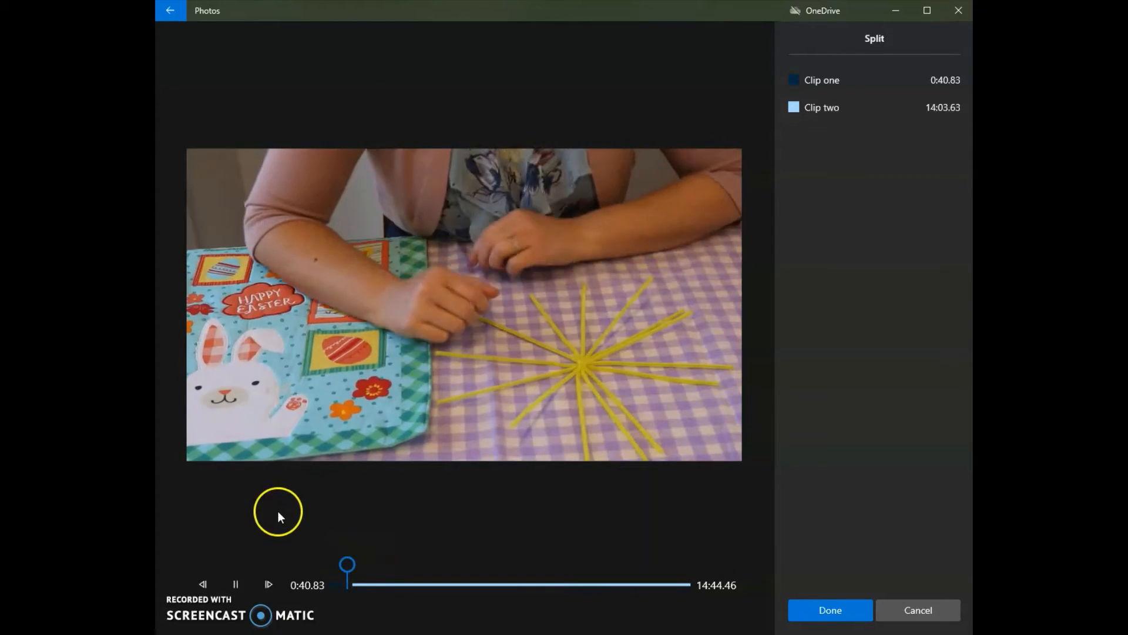
click(348, 562)
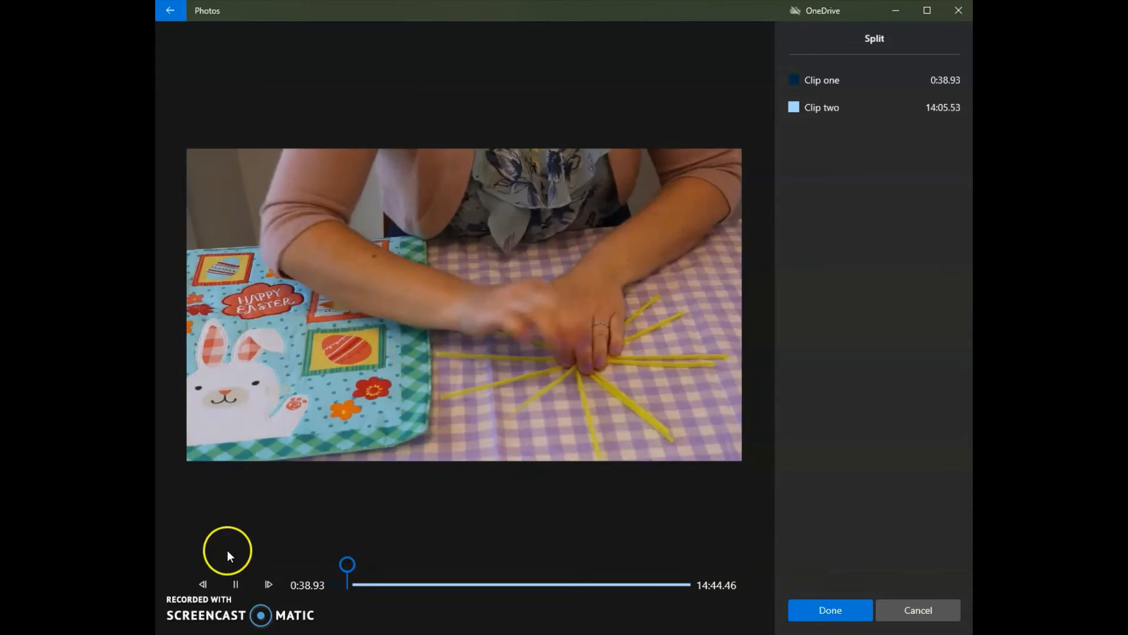
click(234, 583)
click(811, 614)
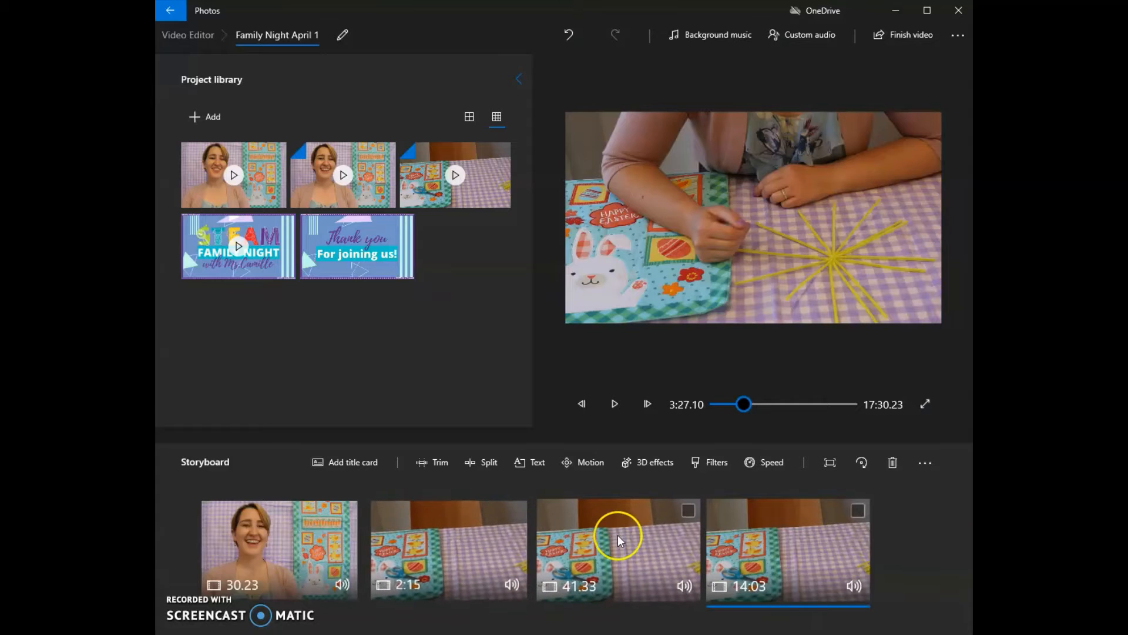
- Set the speed of the 41.33-second craft clip to 4x and preview it
click(618, 535)
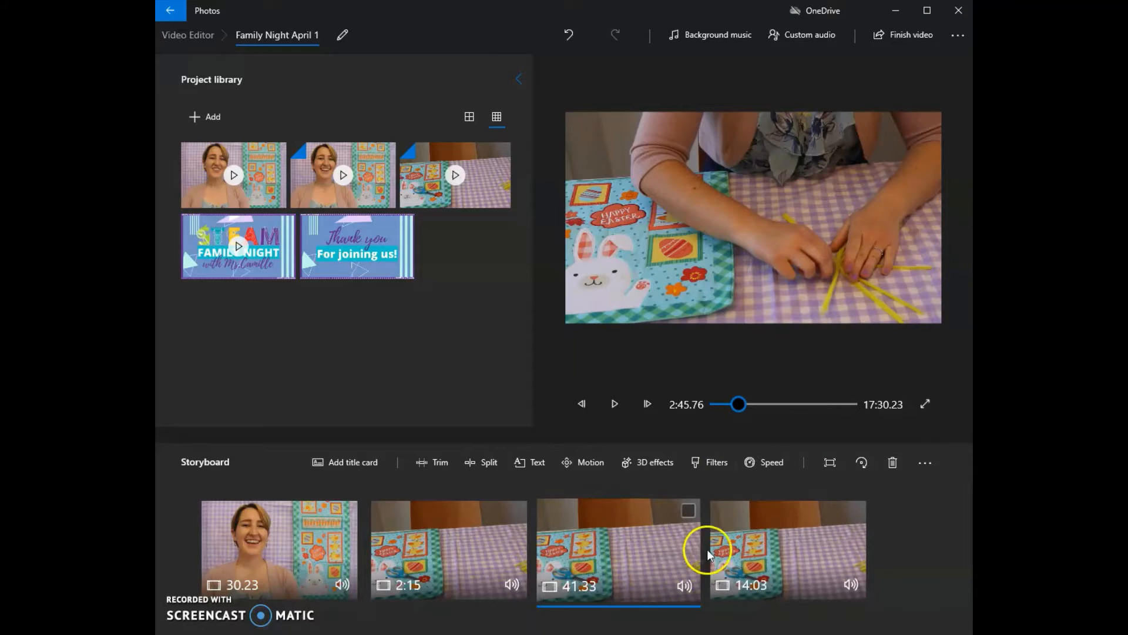
click(765, 462)
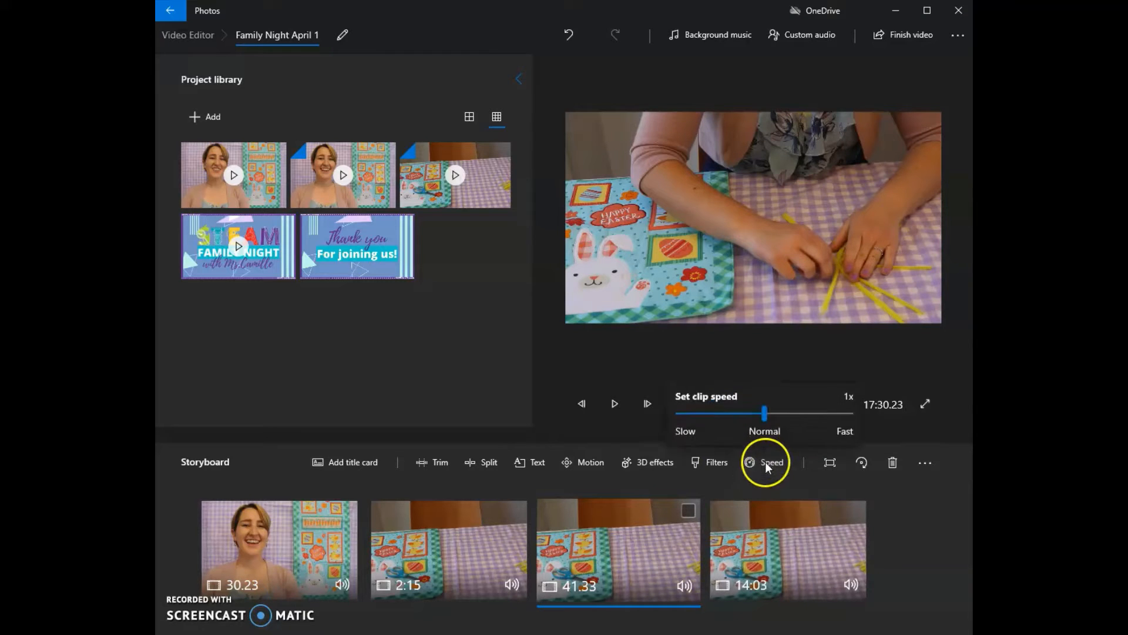
drag(773, 413, 809, 414)
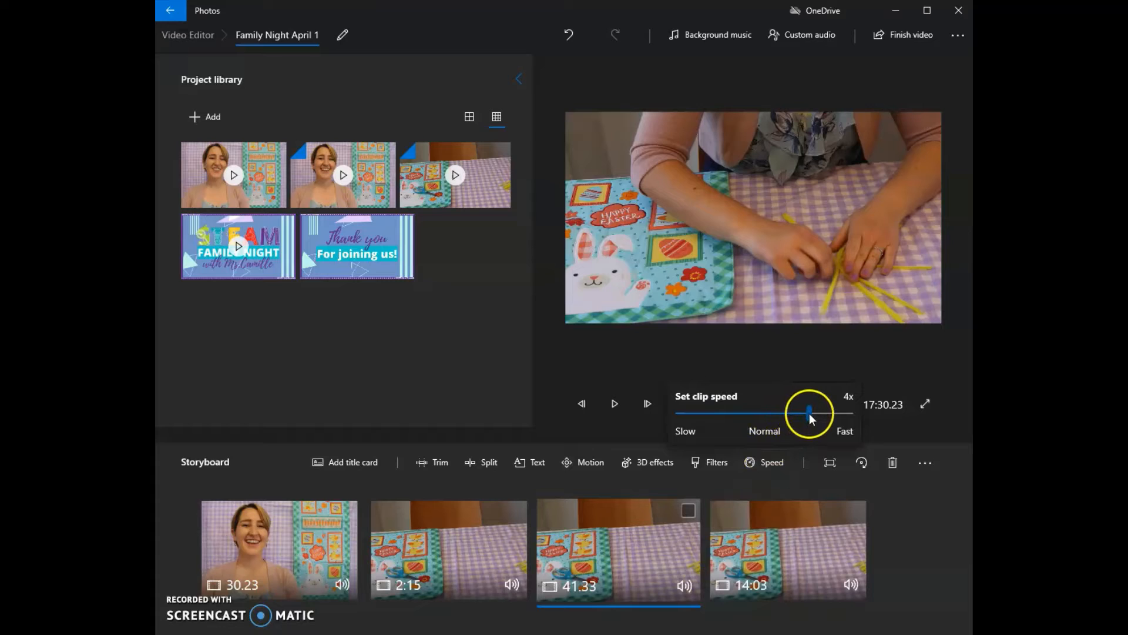
click(620, 405)
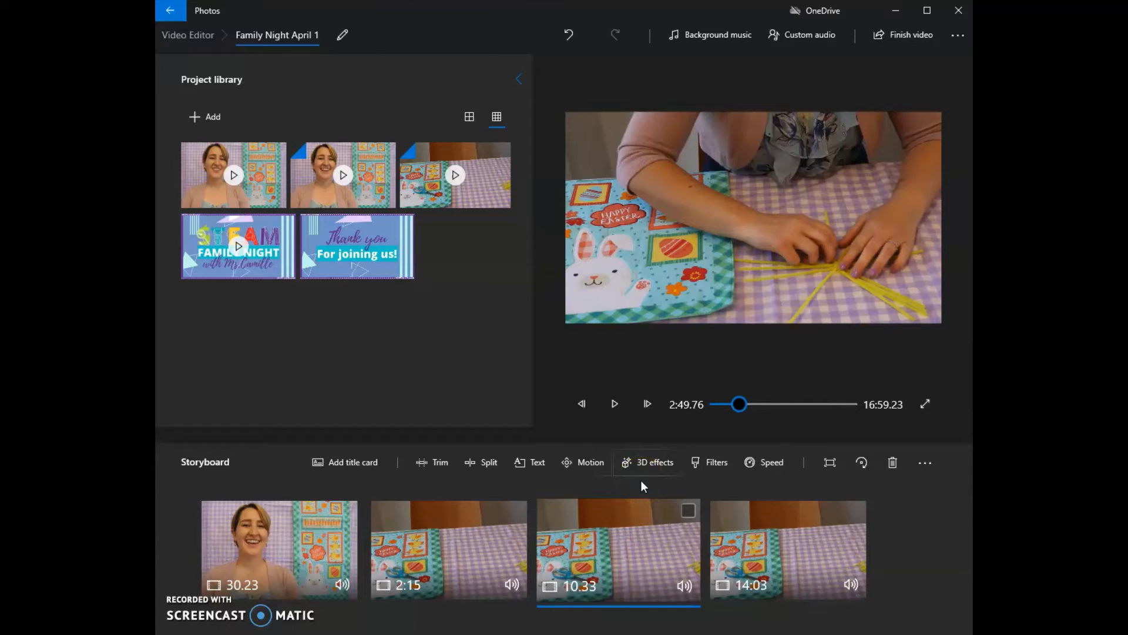
- Mute the audio of the sped-up third storyboard clip
click(684, 582)
drag(685, 515, 687, 569)
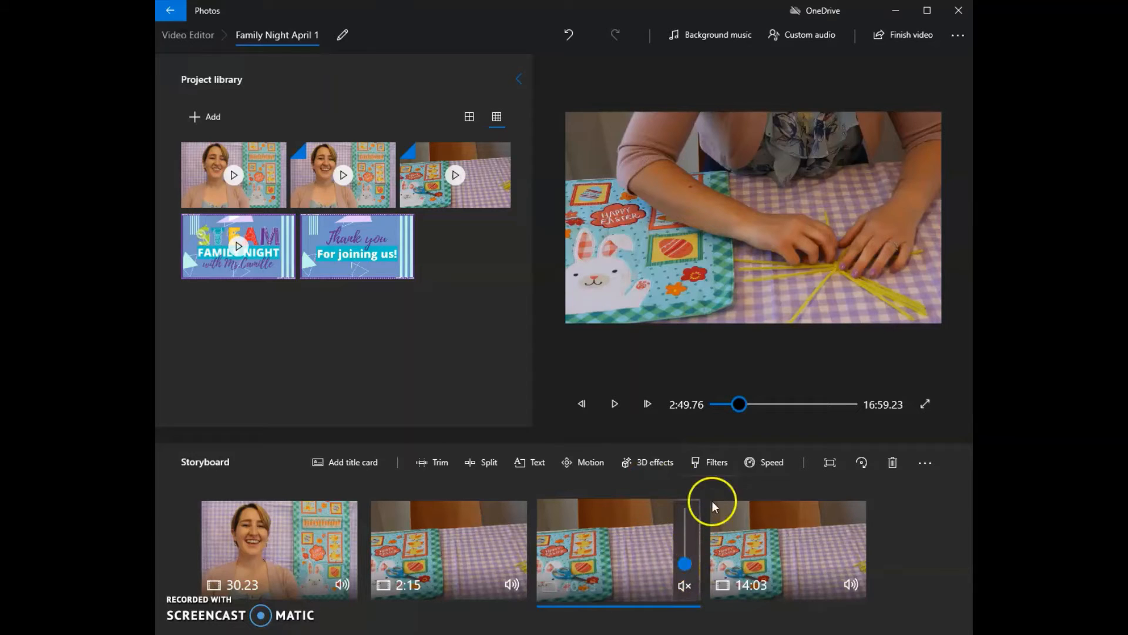
click(640, 552)
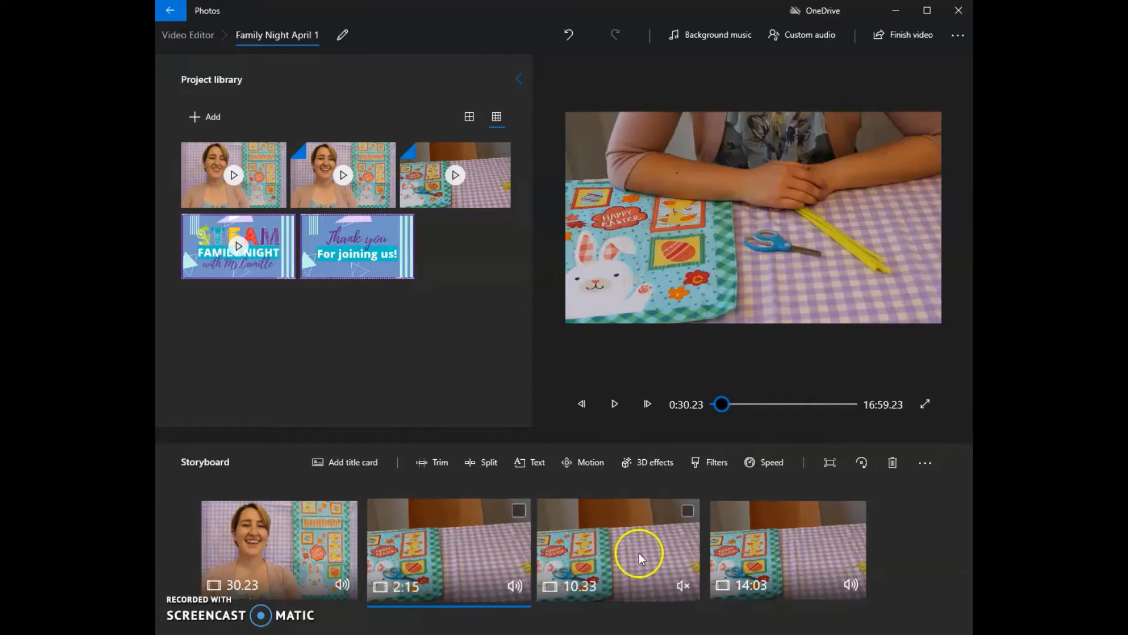
- Play back the muted 10.33-second clip into the following 14:03 clip and look at the 14:03 clip's speed setting
click(614, 406)
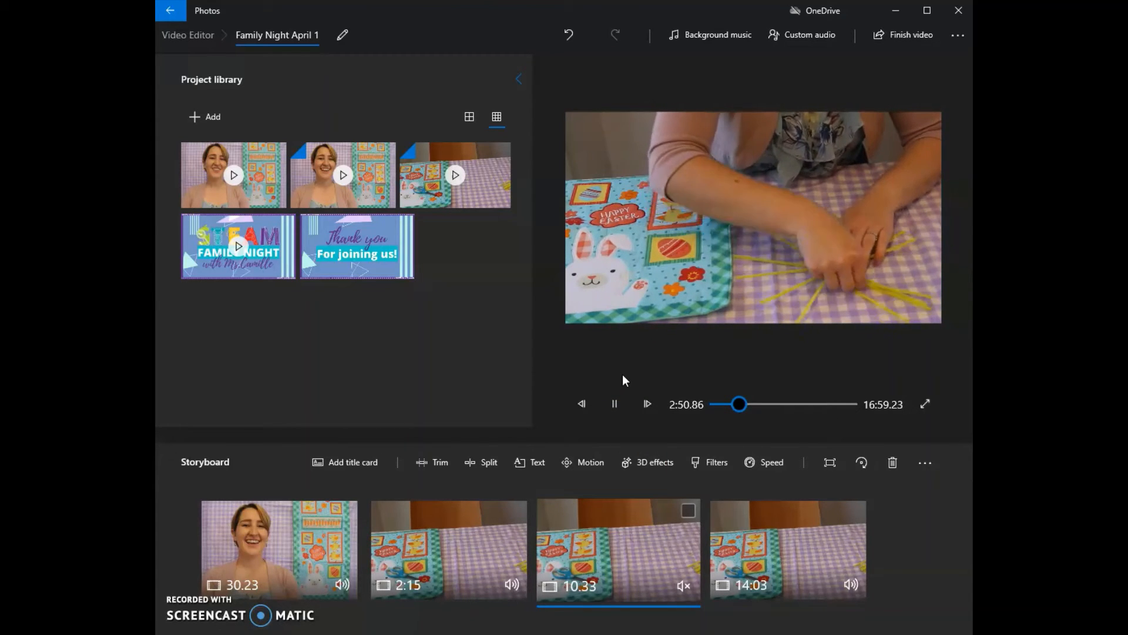
click(654, 416)
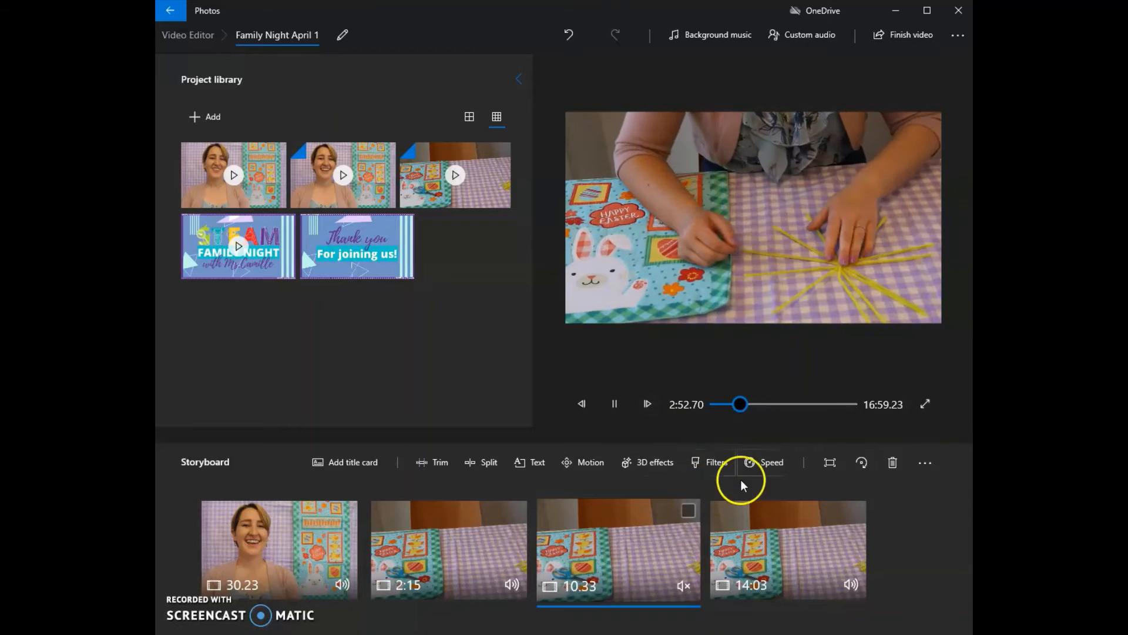
click(767, 462)
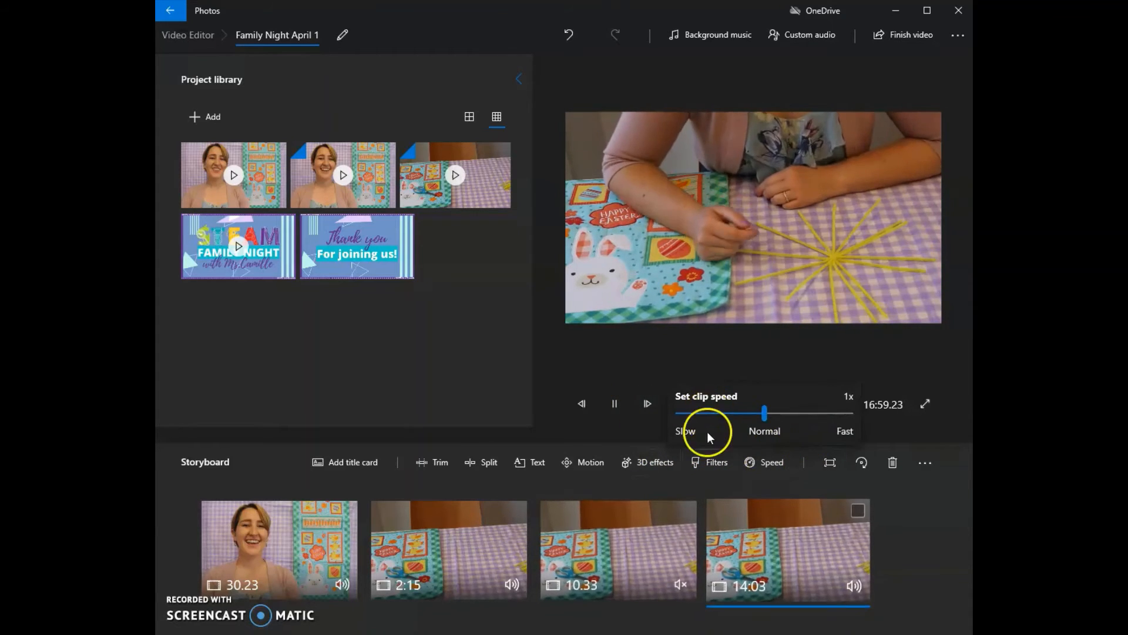
click(619, 410)
click(618, 408)
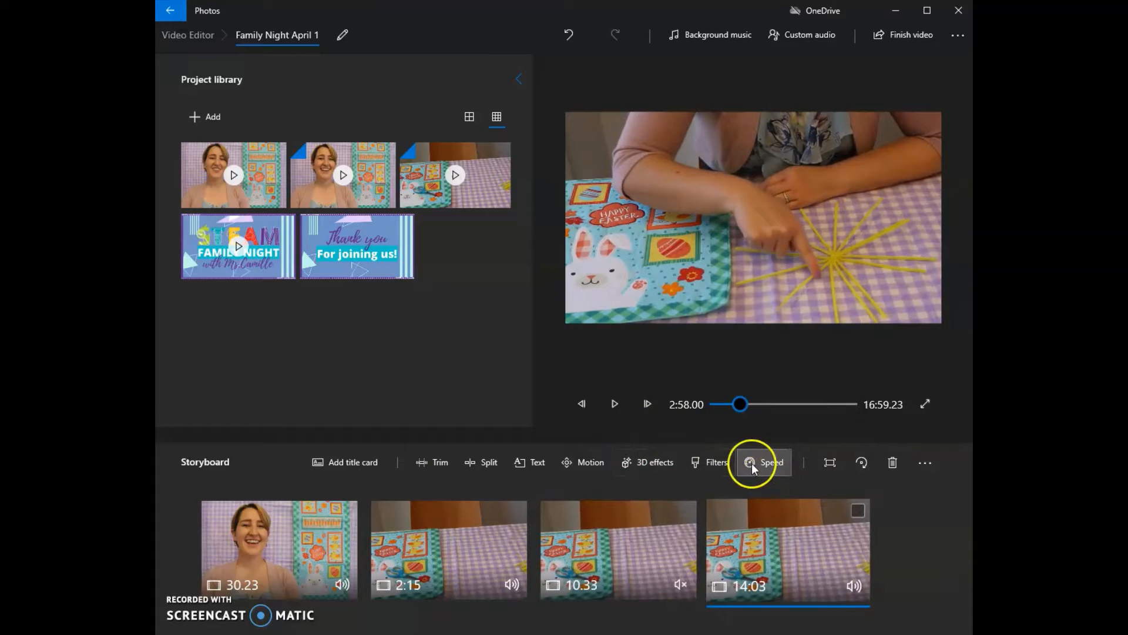
click(752, 464)
mouse_move(765, 417)
mouse_down()
mouse_move(698, 414)
mouse_move(768, 414)
mouse_up()
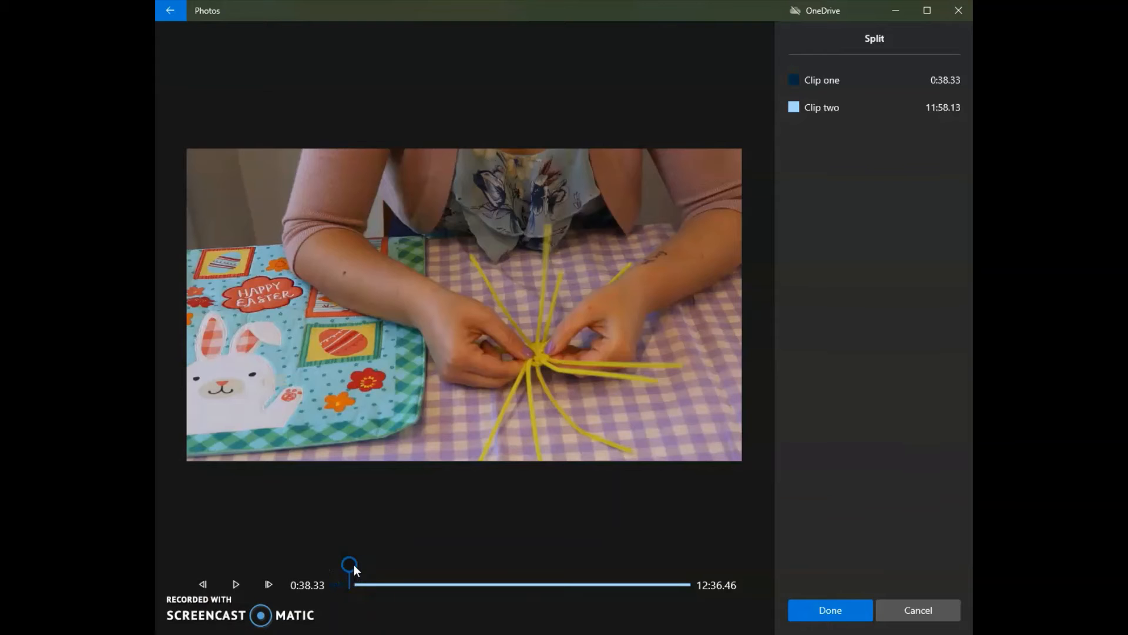
- Split the 12:36 craft clip so that its first part is 36.93 seconds long, and mute that part
drag(354, 564, 353, 564)
click(240, 574)
drag(345, 566, 344, 565)
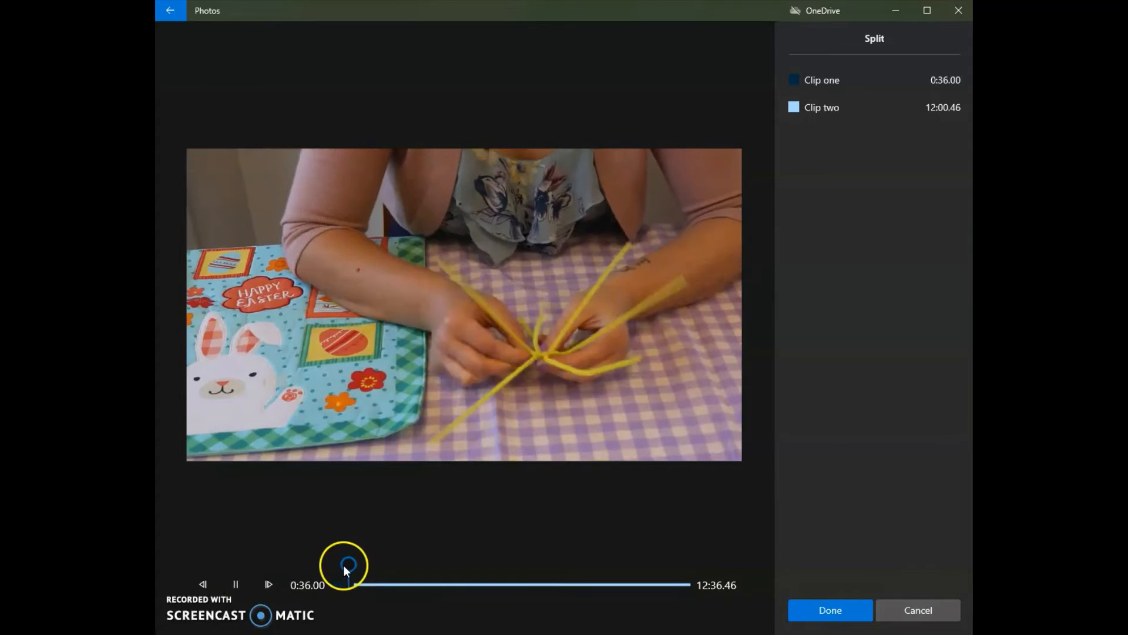
click(224, 577)
click(830, 608)
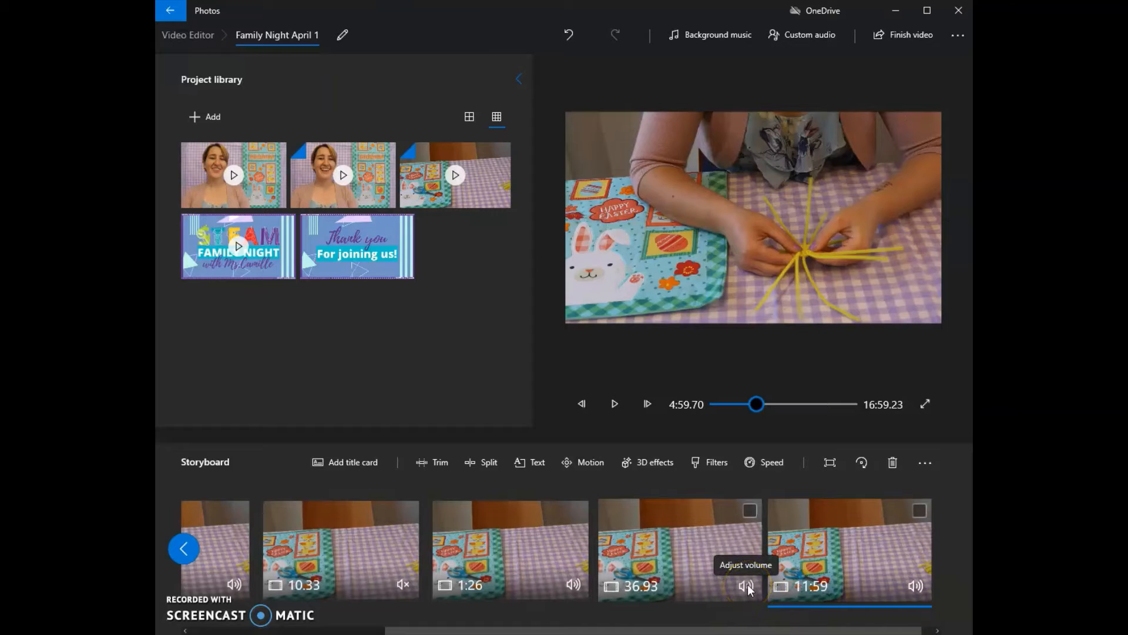
click(747, 587)
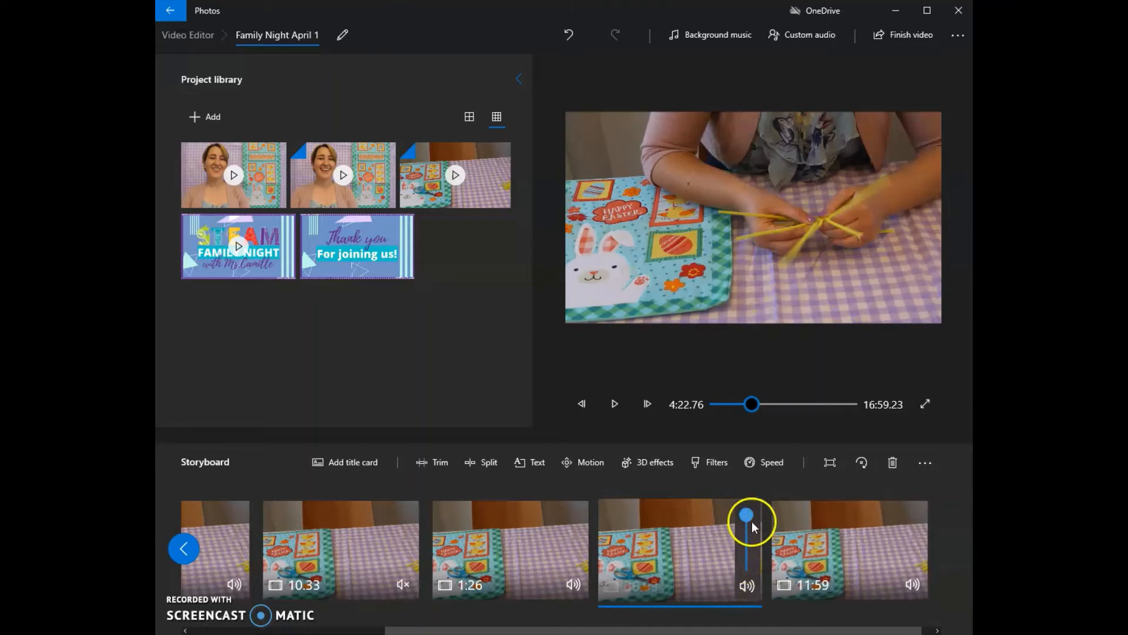
drag(752, 520, 746, 569)
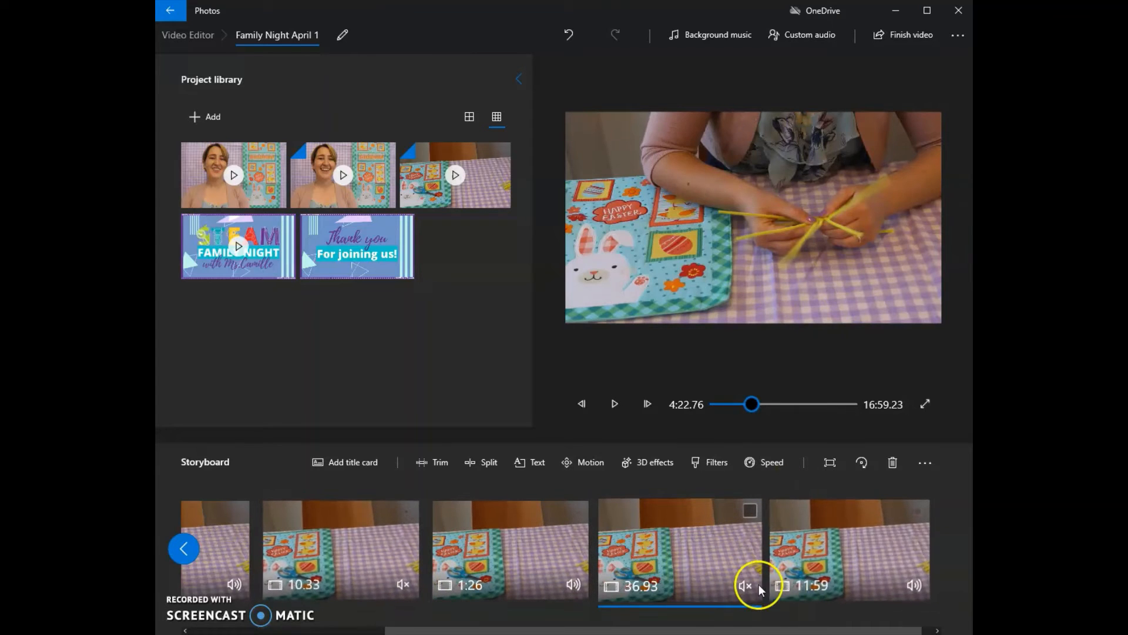
- Split the remaining 11:59 craft clip so that its first part is 1:02 long
click(836, 544)
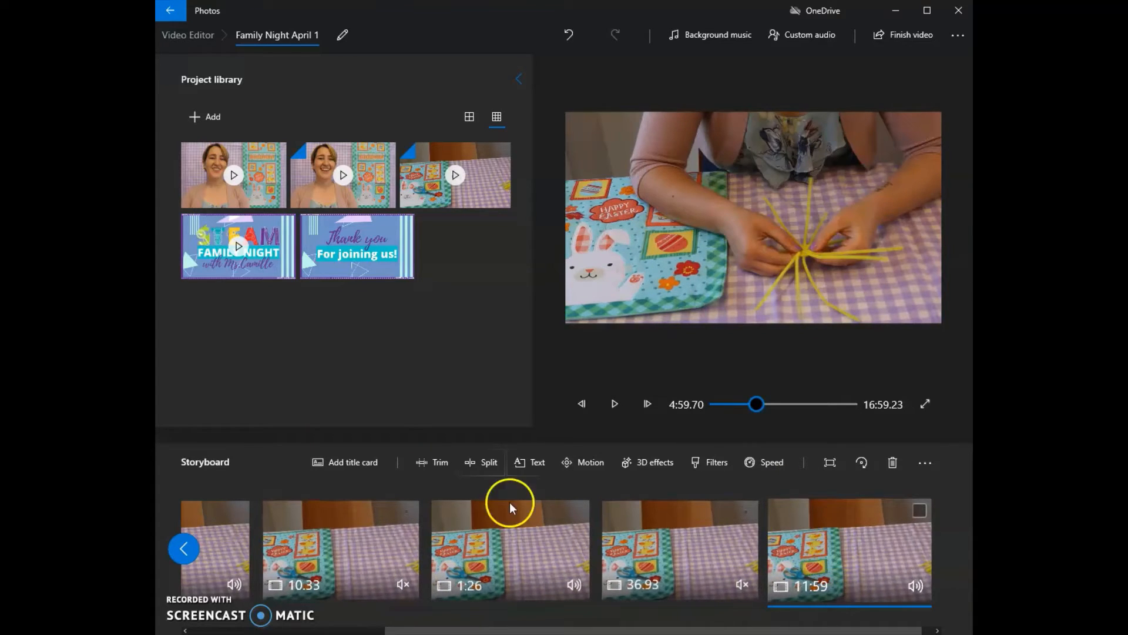
click(486, 461)
click(241, 581)
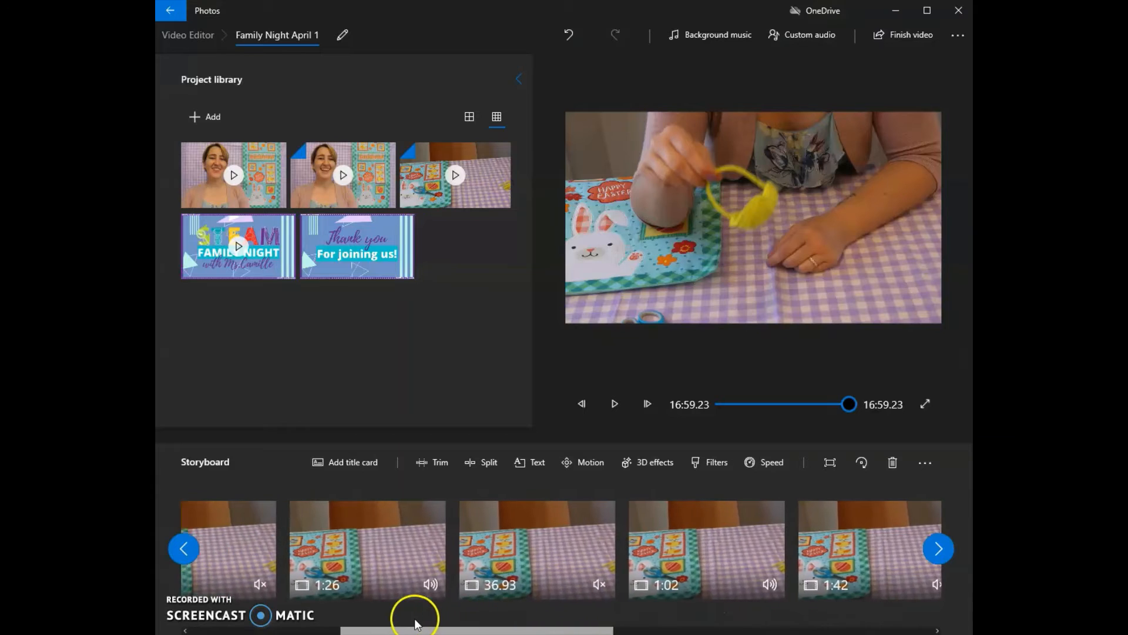
- Check the speed set on the muted 10.33-second clip
drag(414, 618, 355, 614)
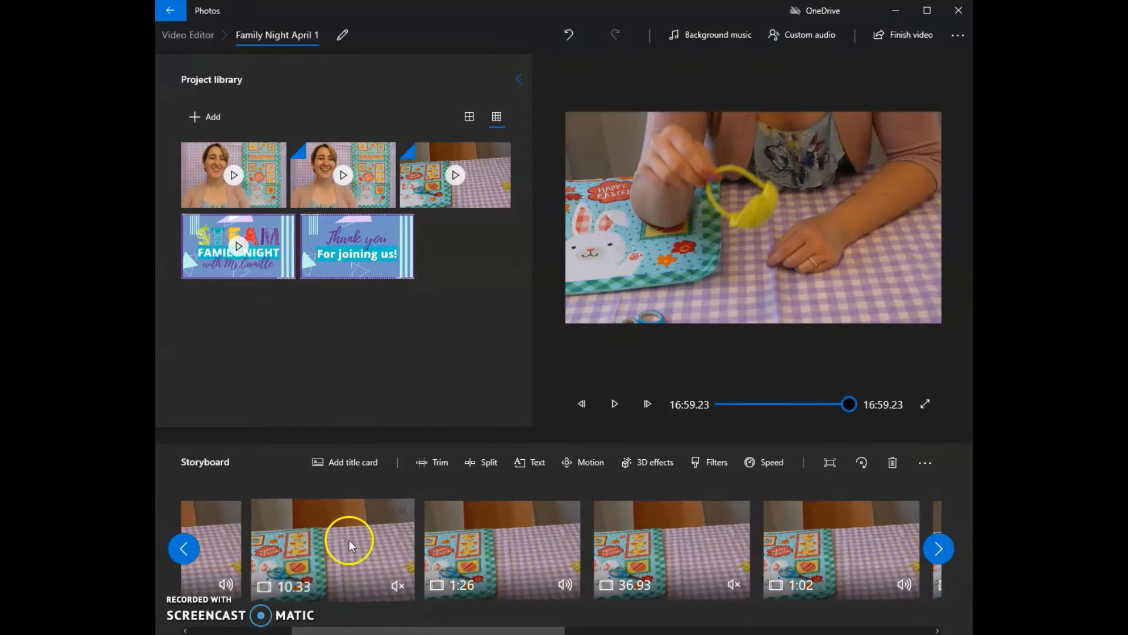
click(774, 459)
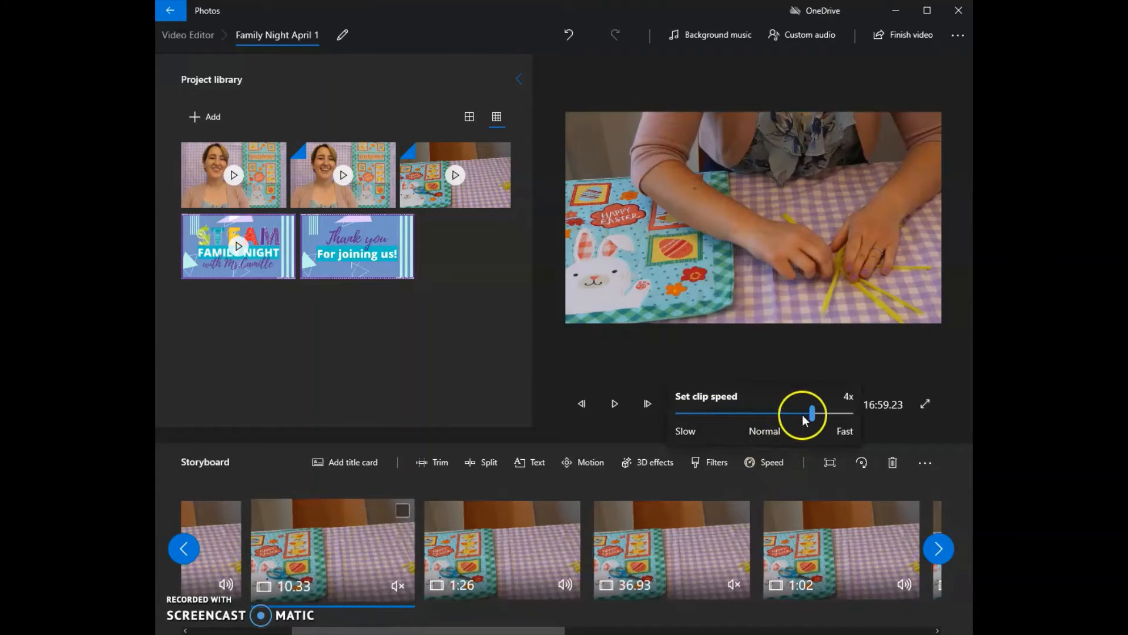
click(771, 487)
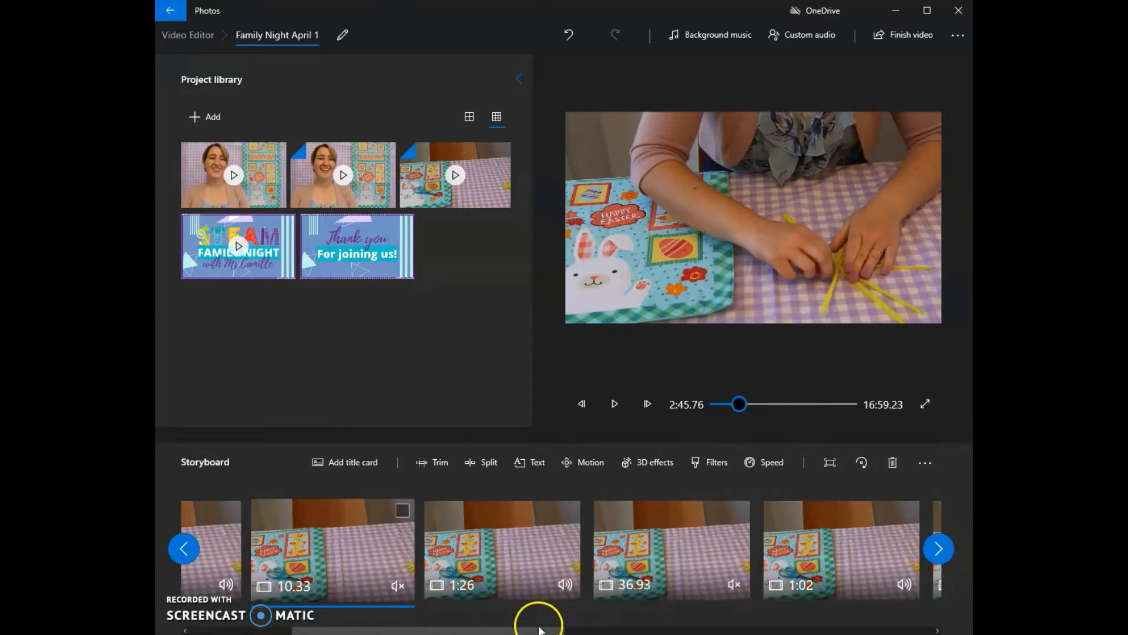
- Set the speed of the muted 36.93-second clip to 4x and preview it
drag(534, 630, 579, 630)
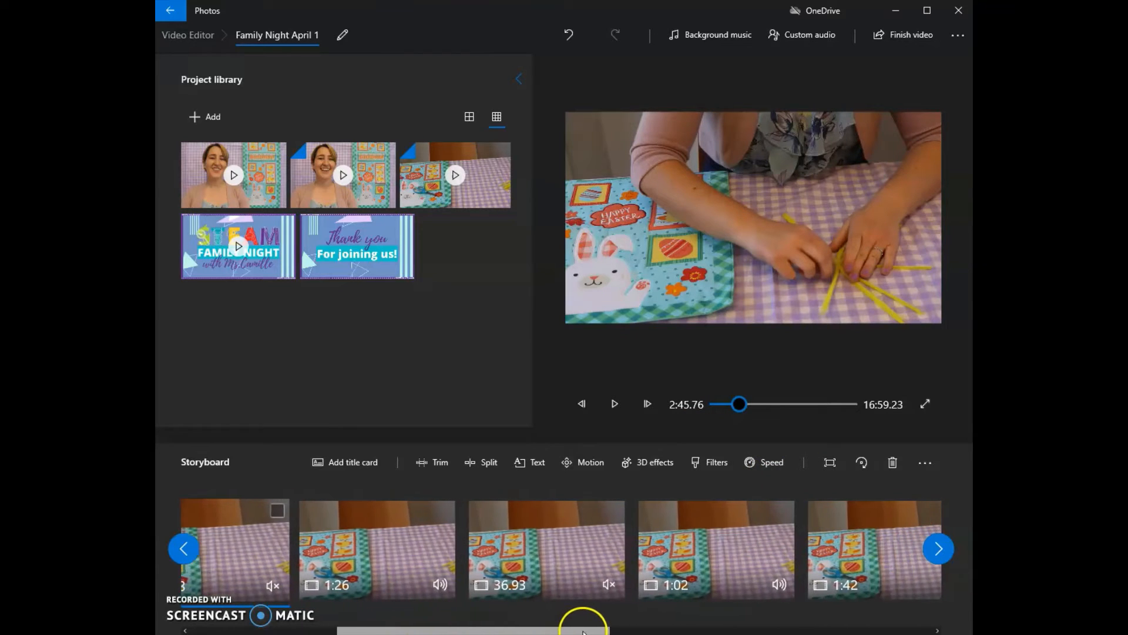
click(537, 549)
click(770, 462)
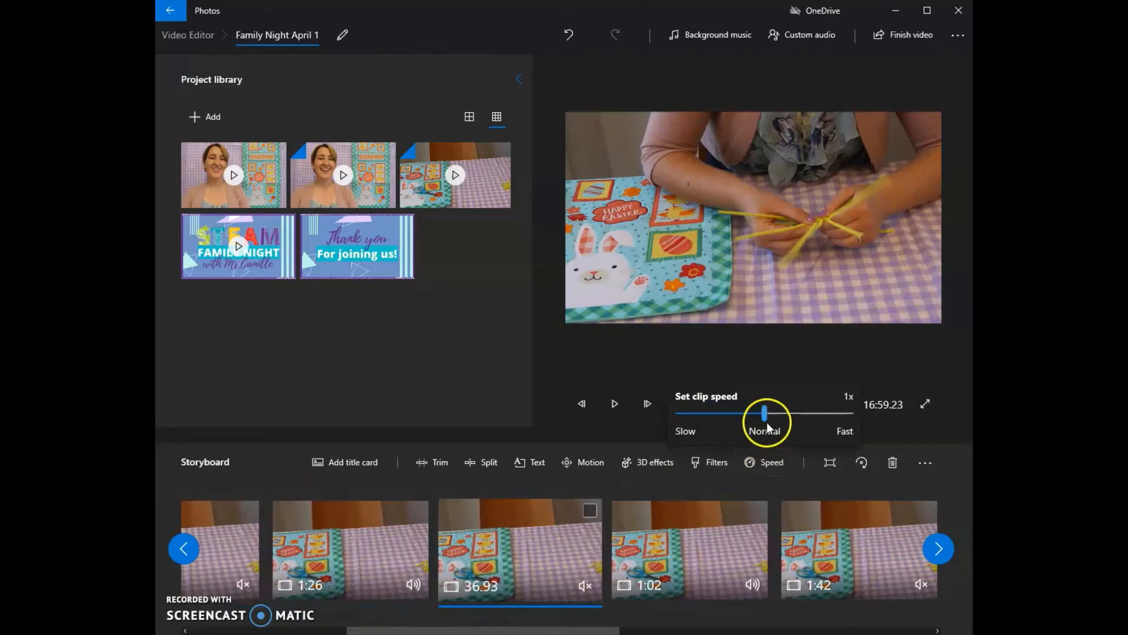
drag(757, 414, 809, 419)
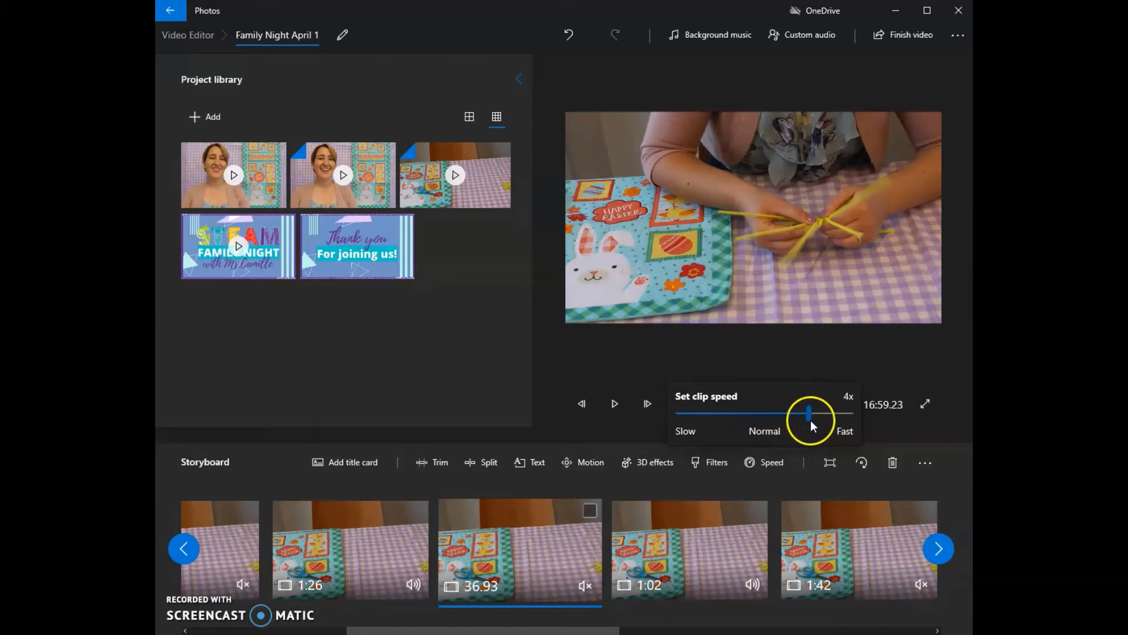
click(802, 490)
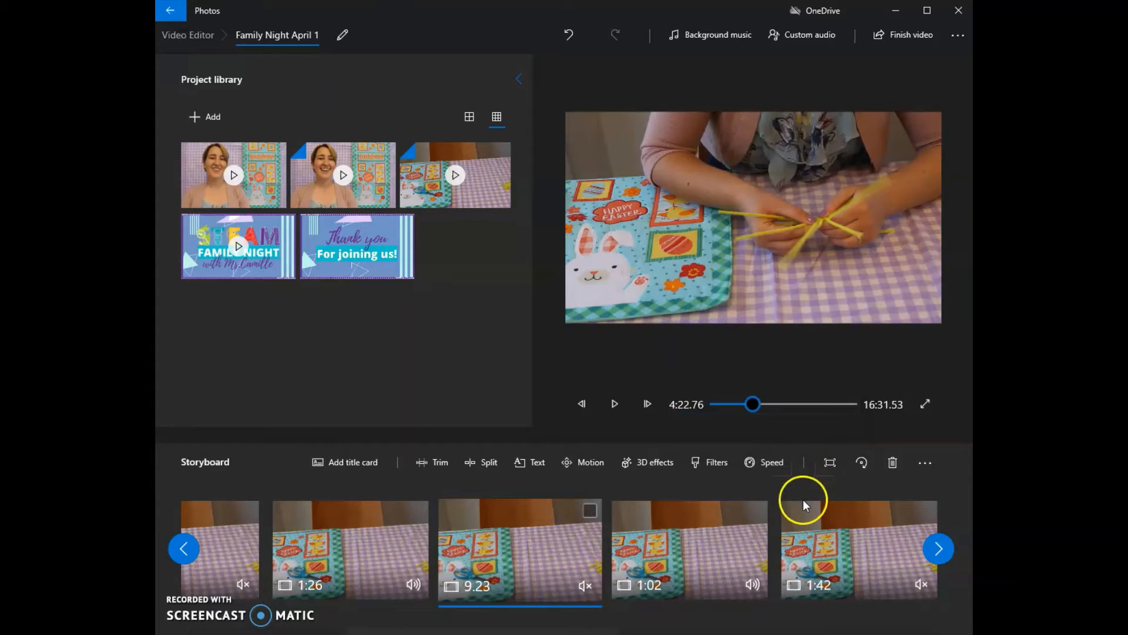
click(608, 408)
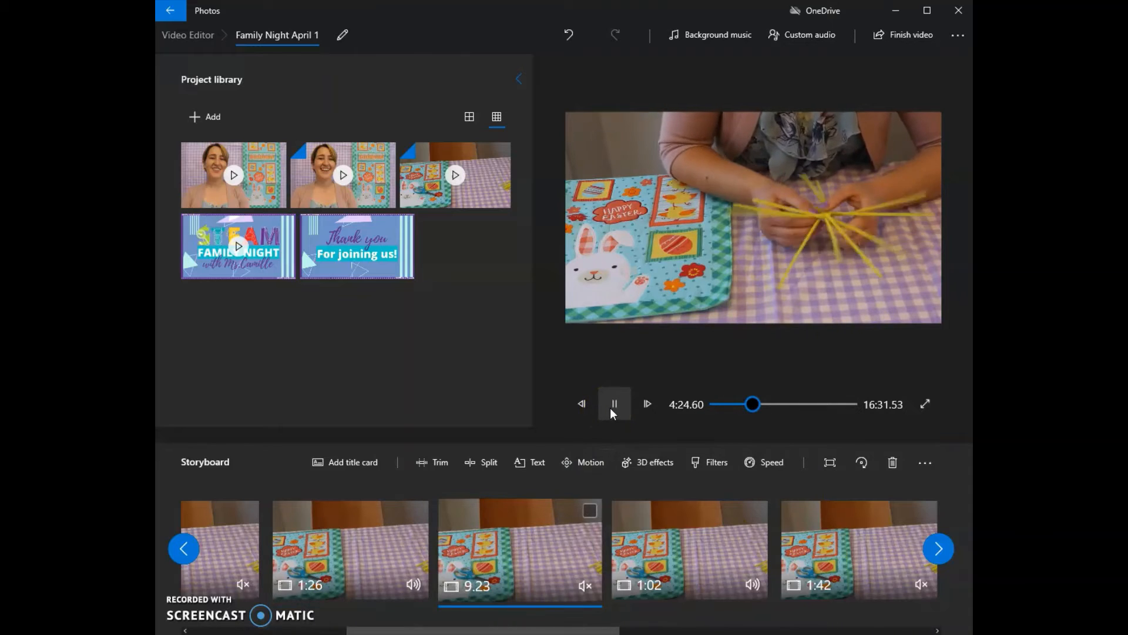
click(612, 406)
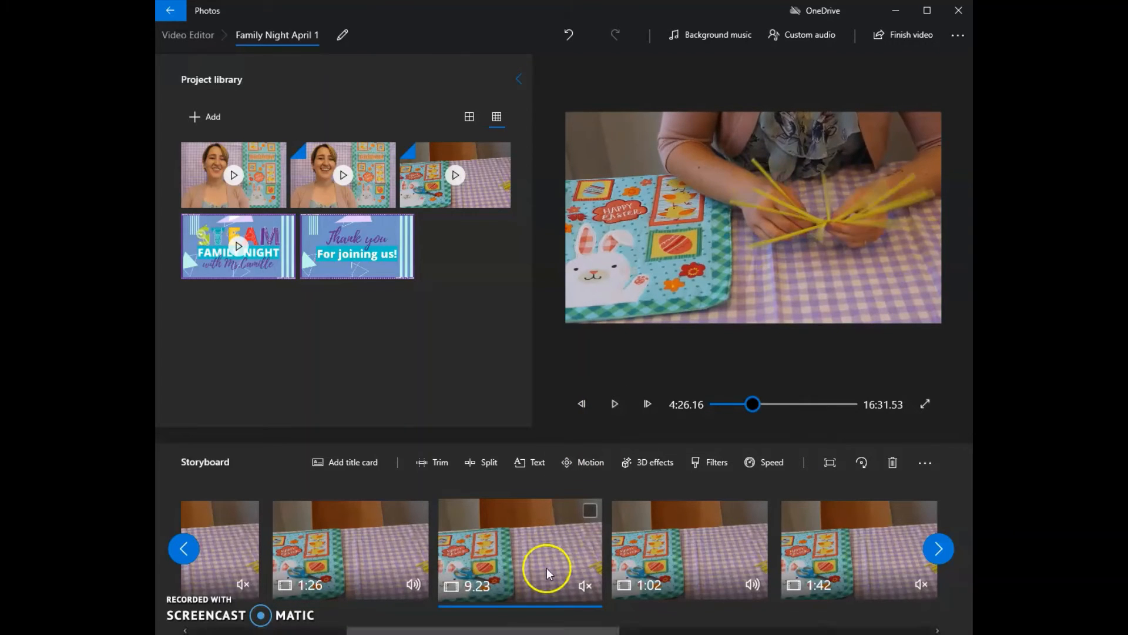
- Raise the speed of the muted clip after the 1:26 clip so that it lasts 4.63 seconds, and play it back
click(741, 466)
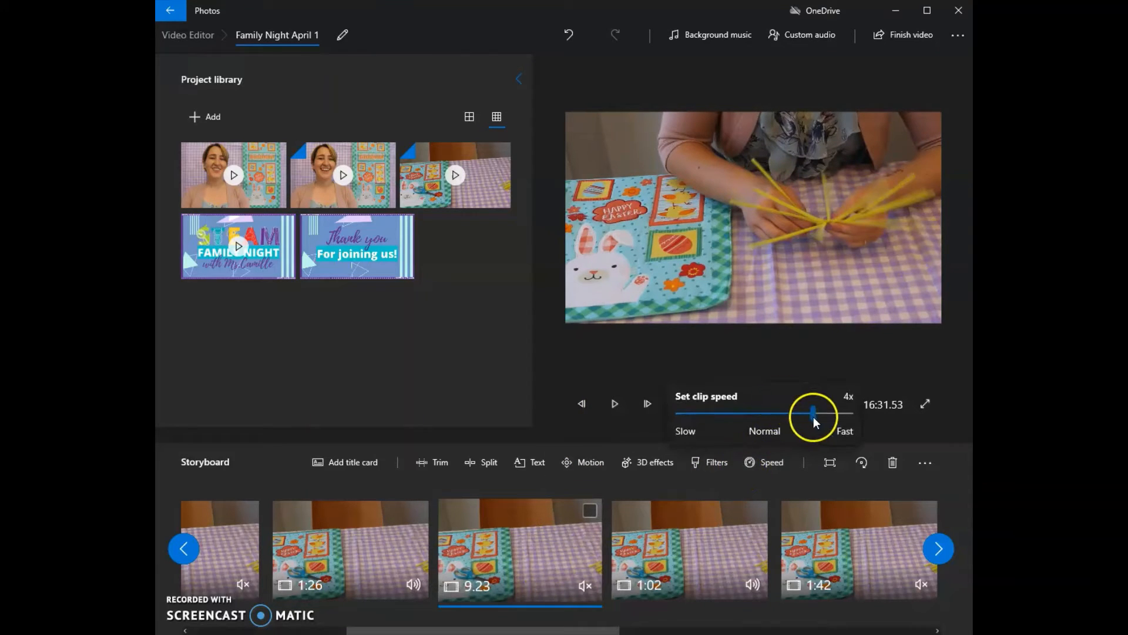
click(789, 488)
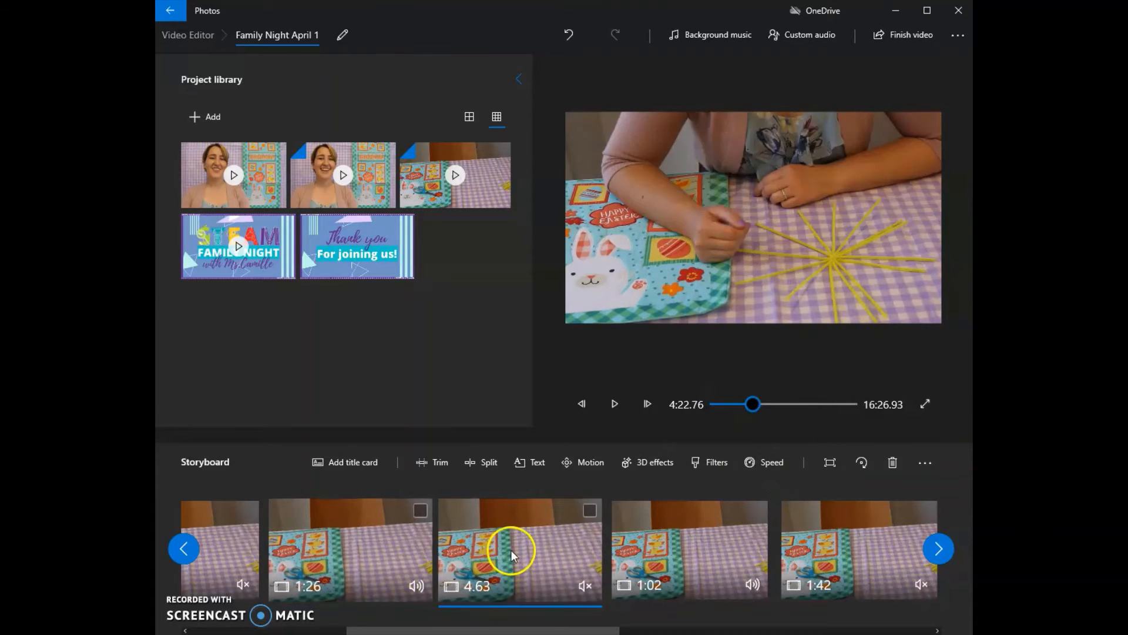
click(614, 403)
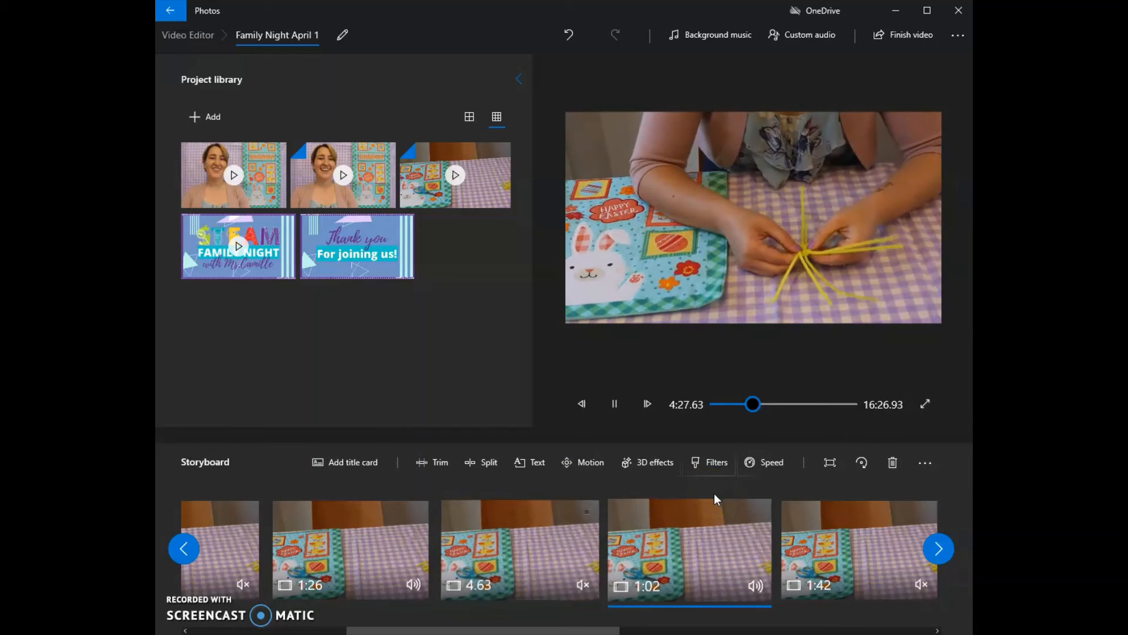
- Speed up the muted 1:42 clip so that it lasts 25.57 seconds
click(852, 550)
click(766, 462)
drag(766, 412, 813, 413)
- Speed up the muted clip following the 49.5-second clip so that it lasts 11.03 seconds
drag(516, 630, 670, 630)
click(761, 539)
click(765, 462)
drag(765, 413, 846, 414)
click(773, 497)
- Speed up the muted clip following the 38.9-second clip so that it lasts 33.97 seconds, and stop the playback
drag(705, 630, 832, 631)
click(764, 547)
click(766, 462)
drag(764, 413, 852, 413)
click(802, 607)
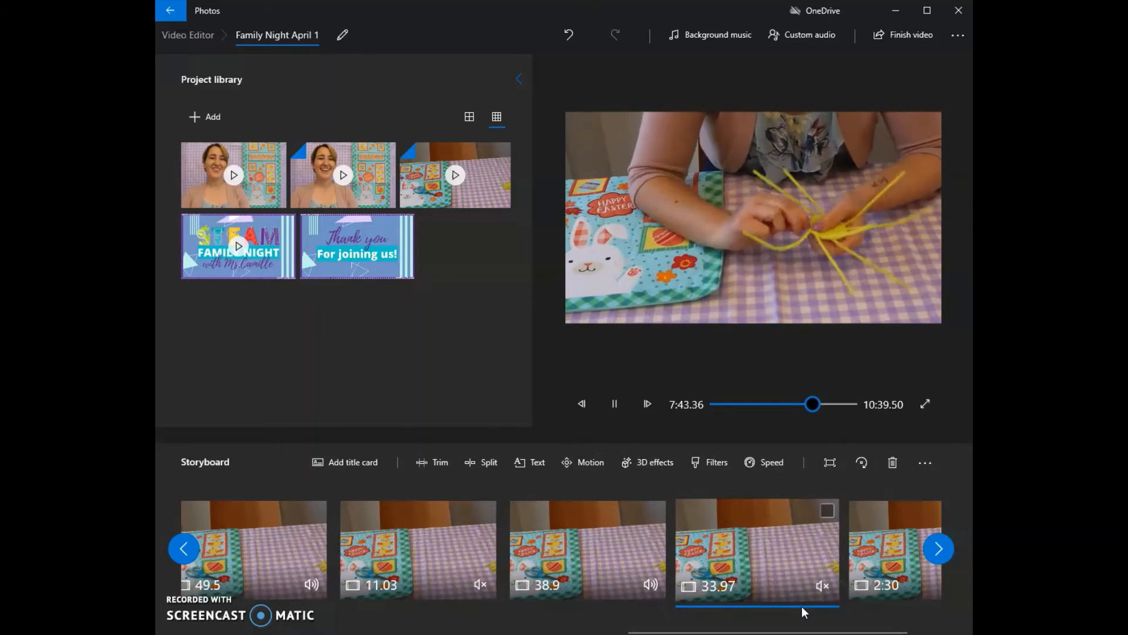
click(614, 403)
- Slow the muted 11.03-second clip to 0.67x speed and play it back
drag(846, 630, 894, 631)
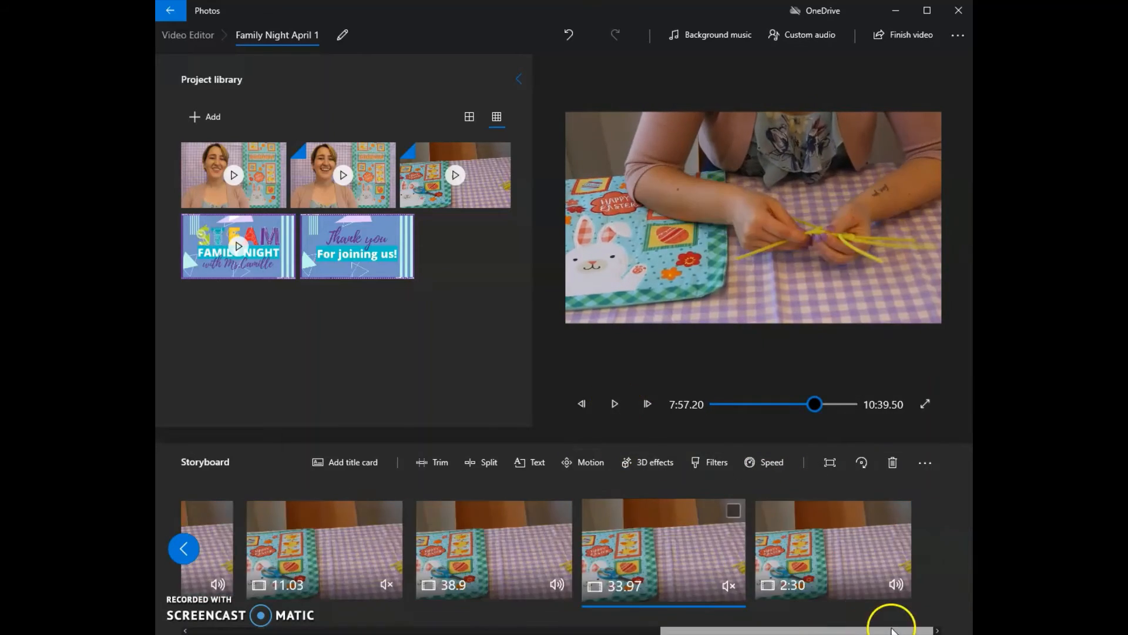
drag(801, 631, 693, 630)
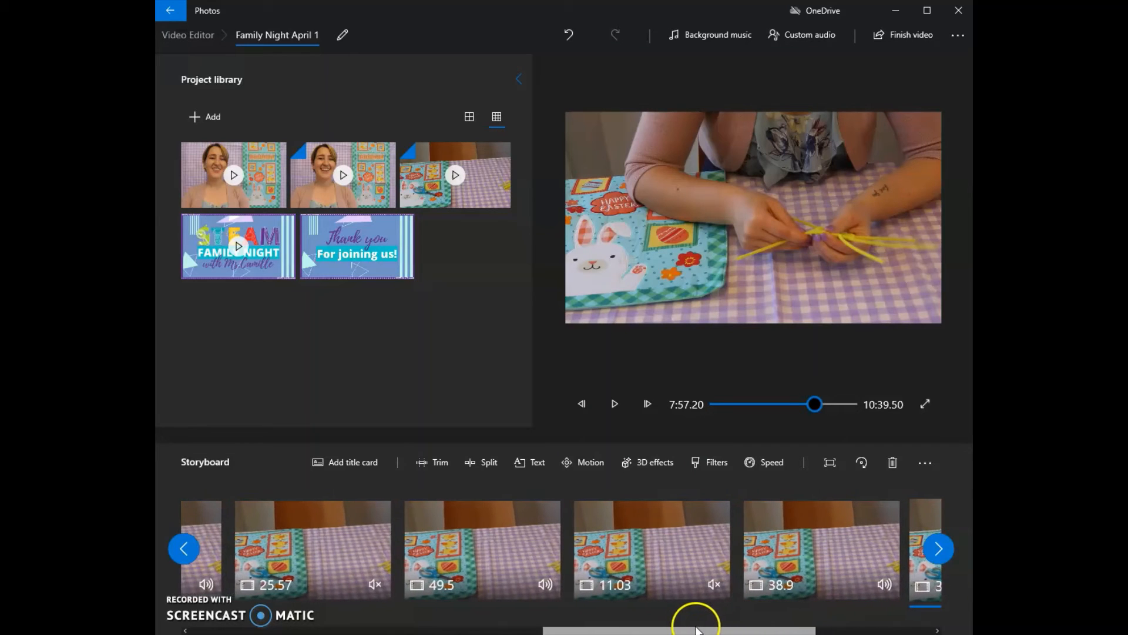
click(641, 537)
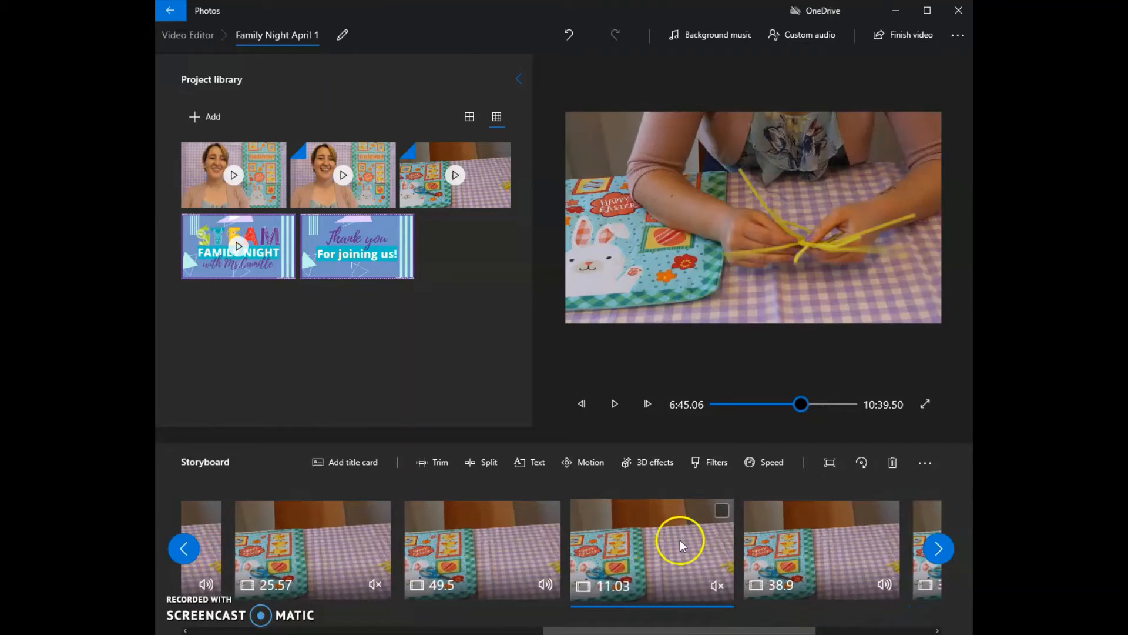
click(757, 465)
drag(813, 413, 741, 414)
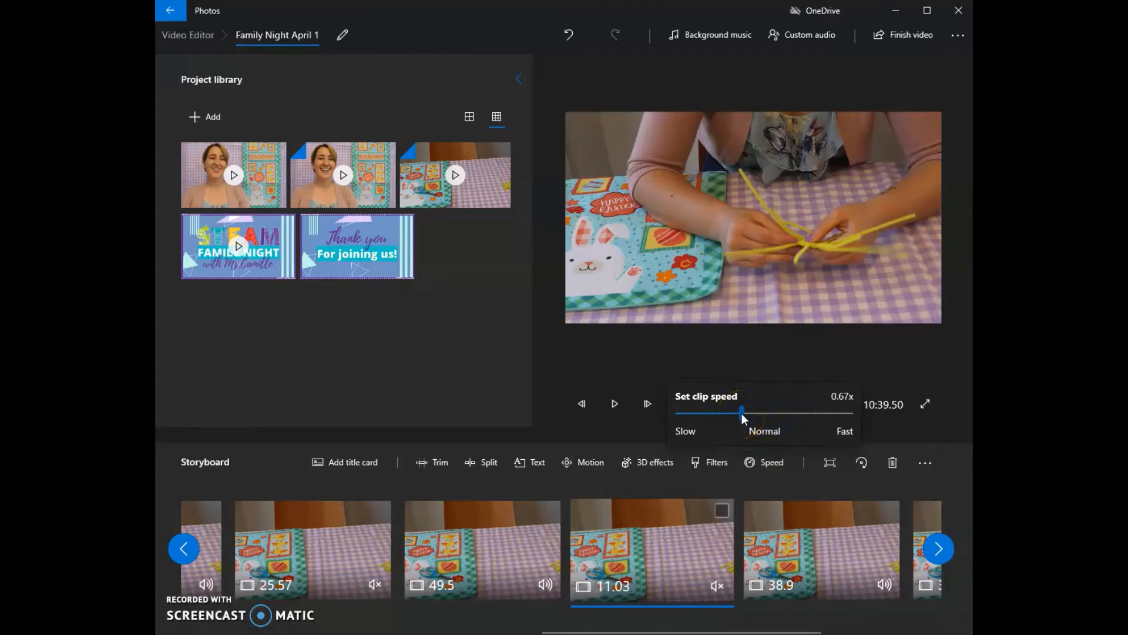
click(736, 490)
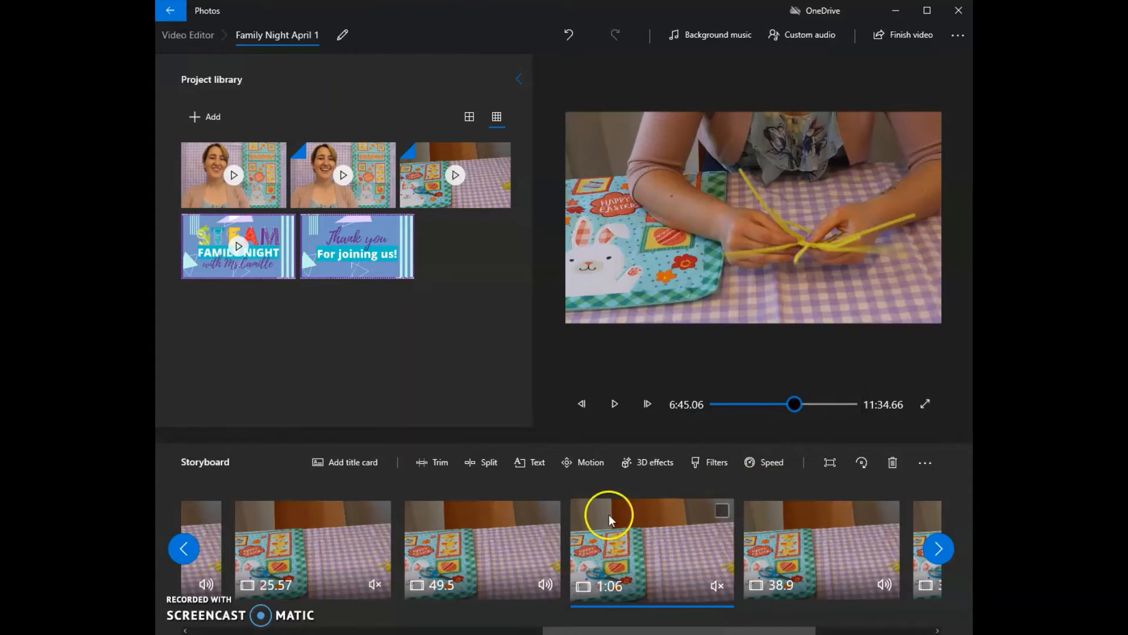
click(615, 404)
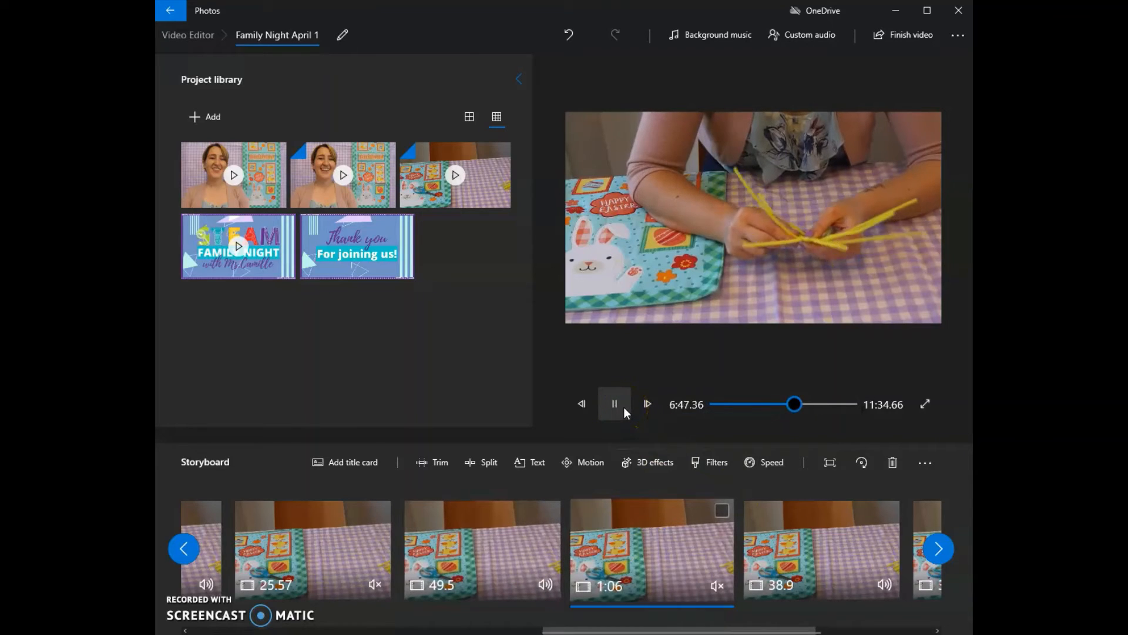
- Speed the slowed 1:06 clip back up so that it lasts 11.03 seconds, and preview it
click(766, 464)
drag(746, 412, 810, 413)
click(808, 492)
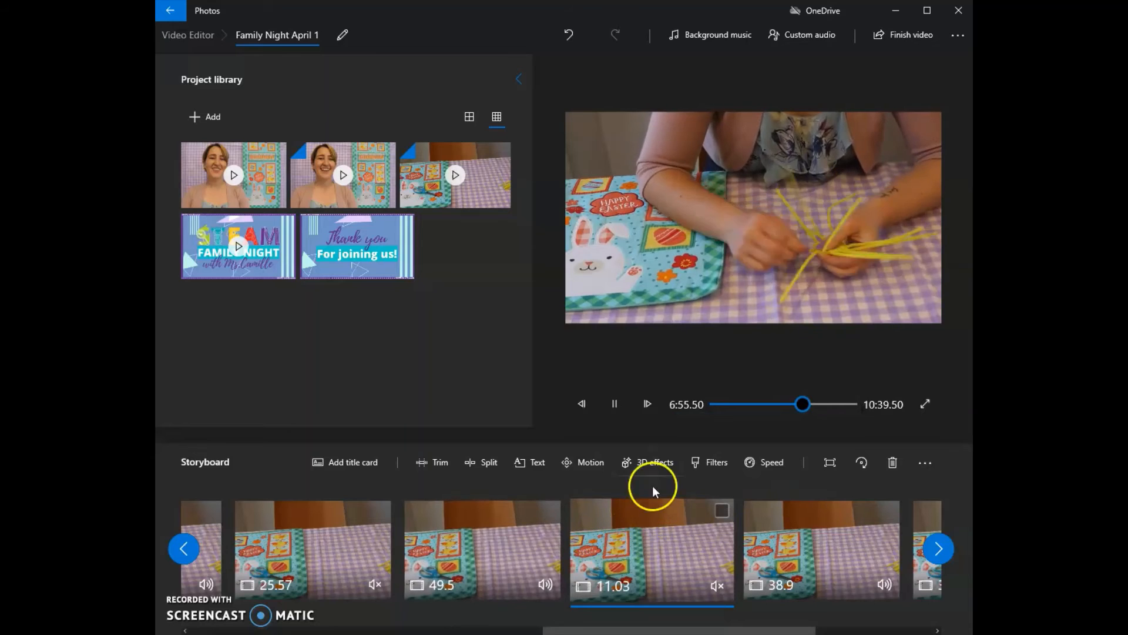
click(644, 553)
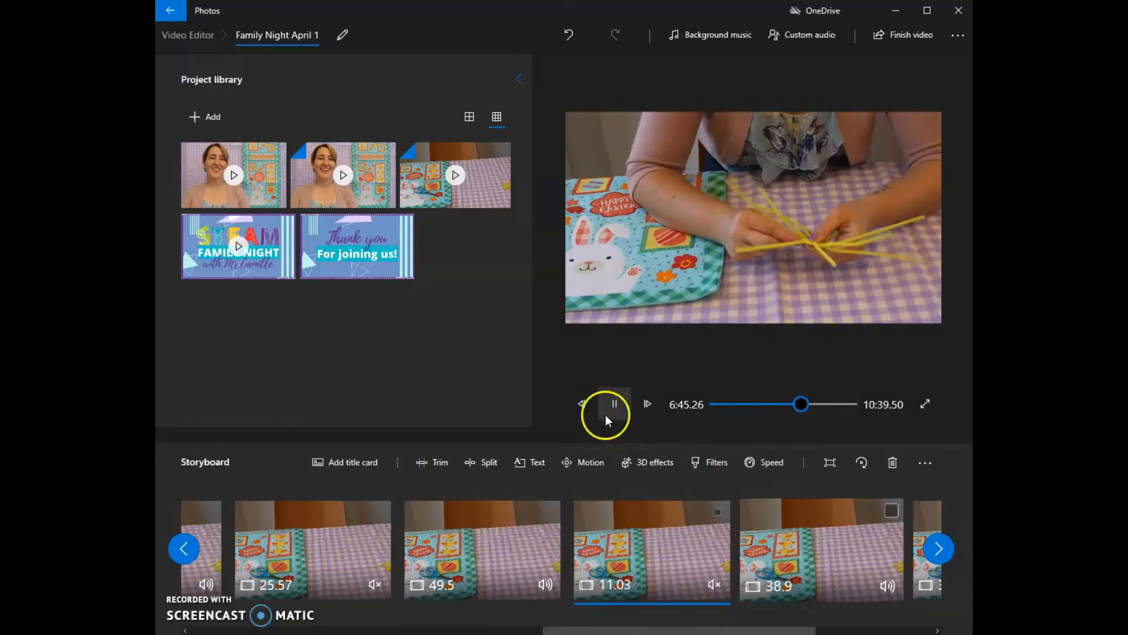
click(614, 403)
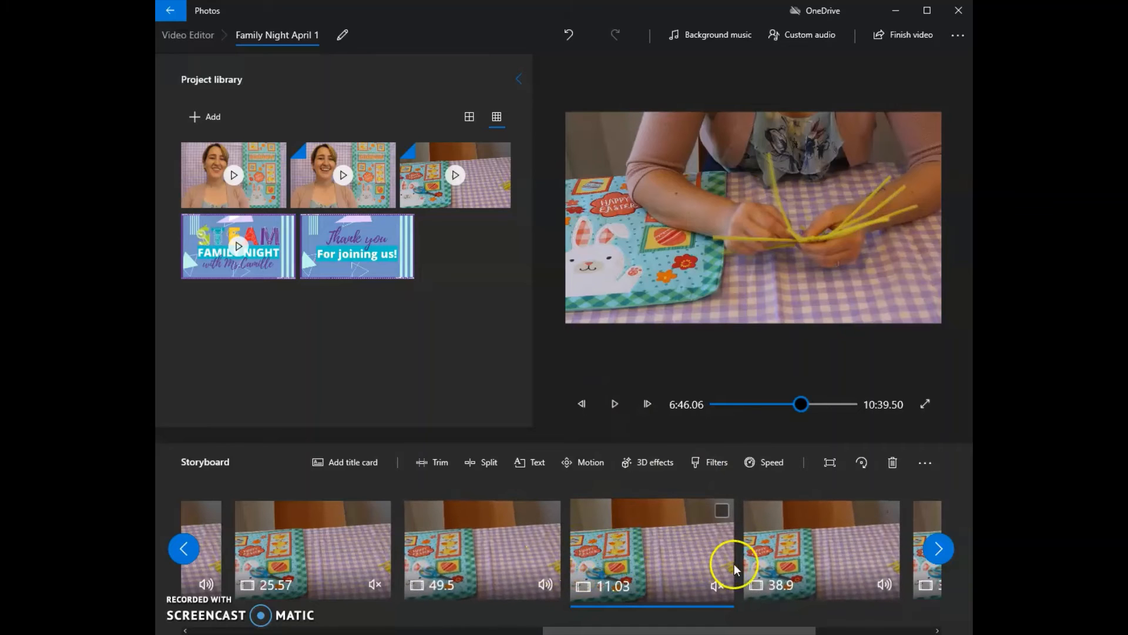
- Try the Classic and Sepia filters on the muted 11.03-second clip and apply the Inky filter
click(714, 464)
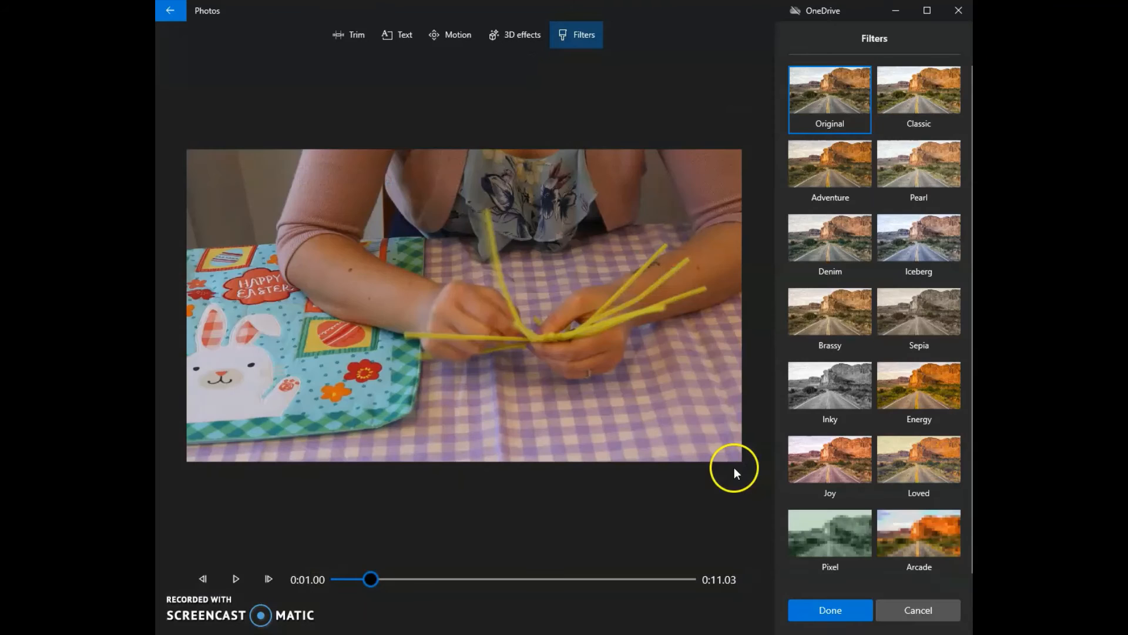
click(852, 158)
click(918, 111)
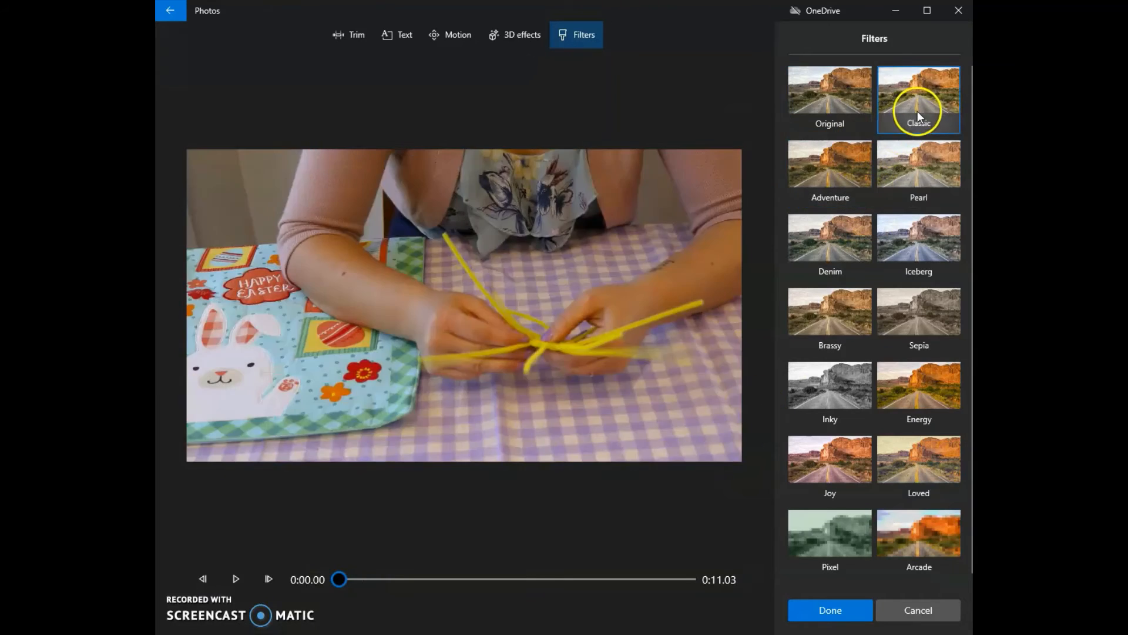
click(897, 297)
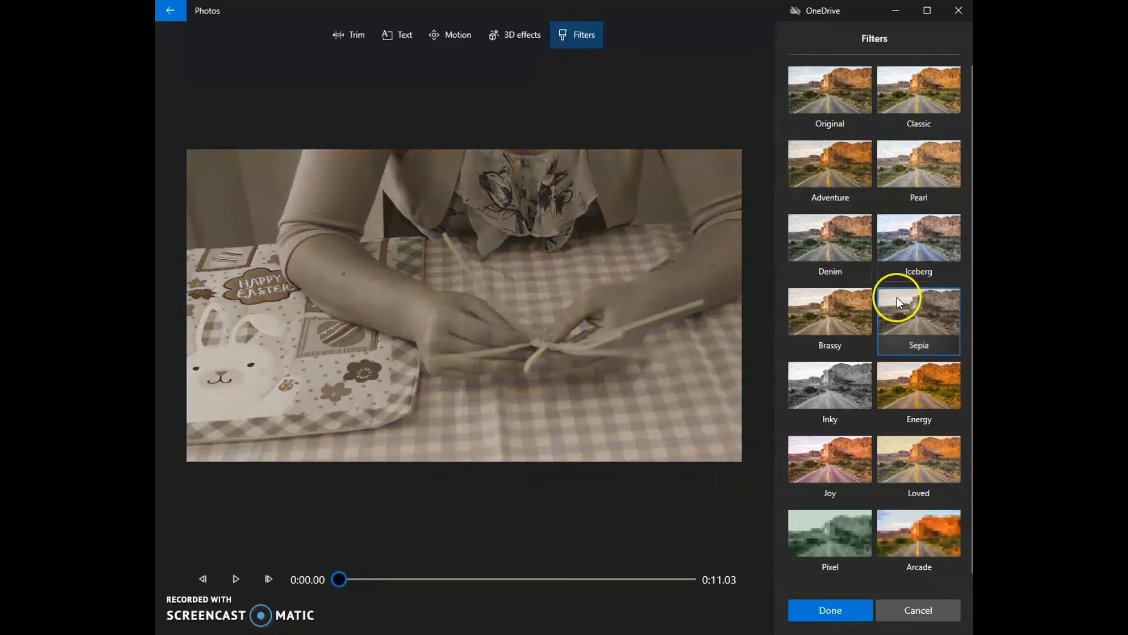
click(818, 387)
click(832, 615)
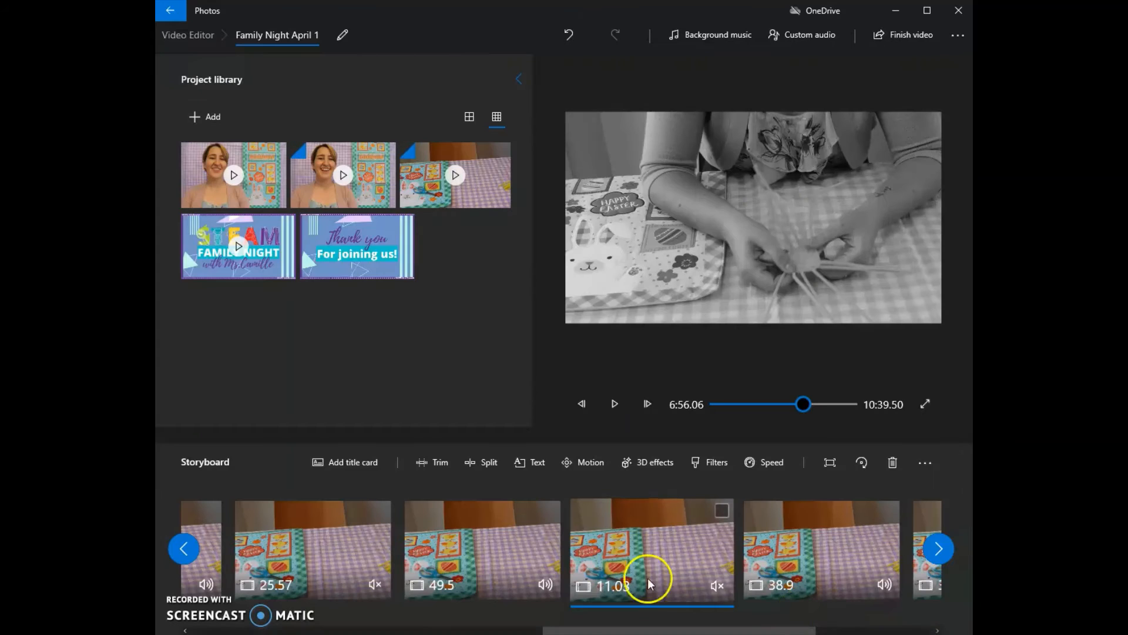
- Play back the transition from the 49.5-second clip into the Inky clip, and reset that clip's filter to Original
click(509, 546)
click(617, 403)
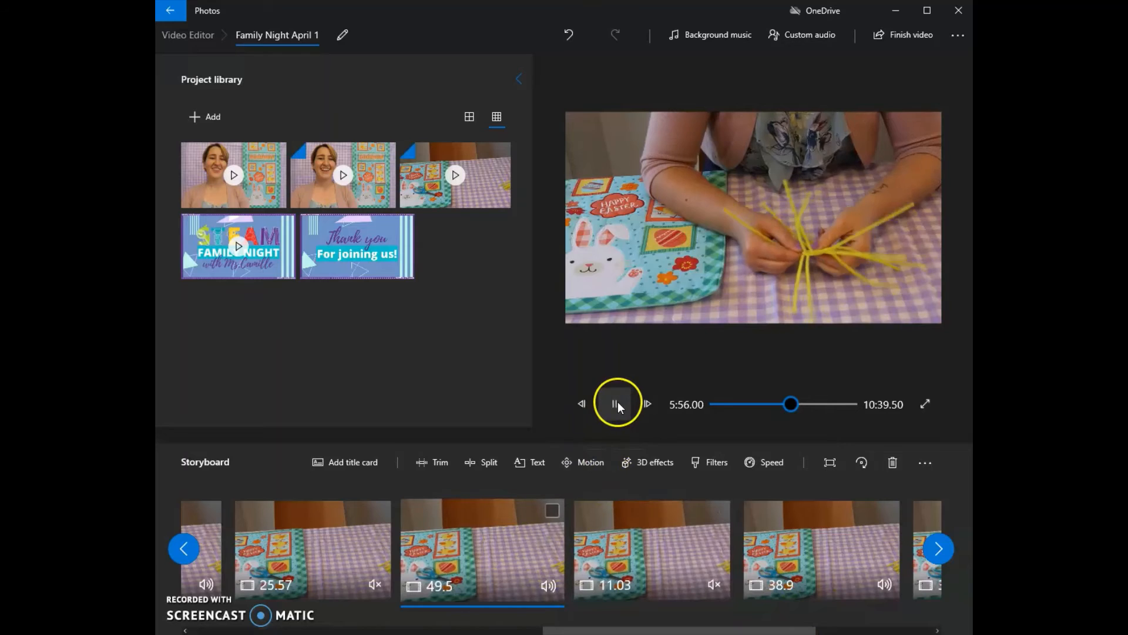
click(792, 404)
drag(793, 404, 801, 403)
click(615, 404)
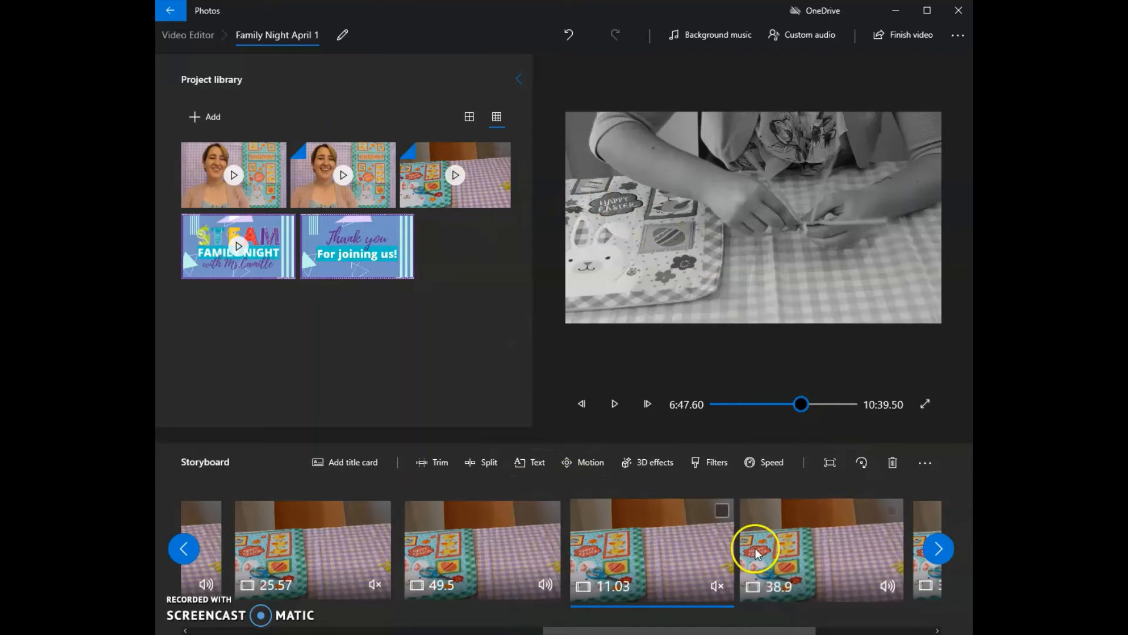
click(722, 463)
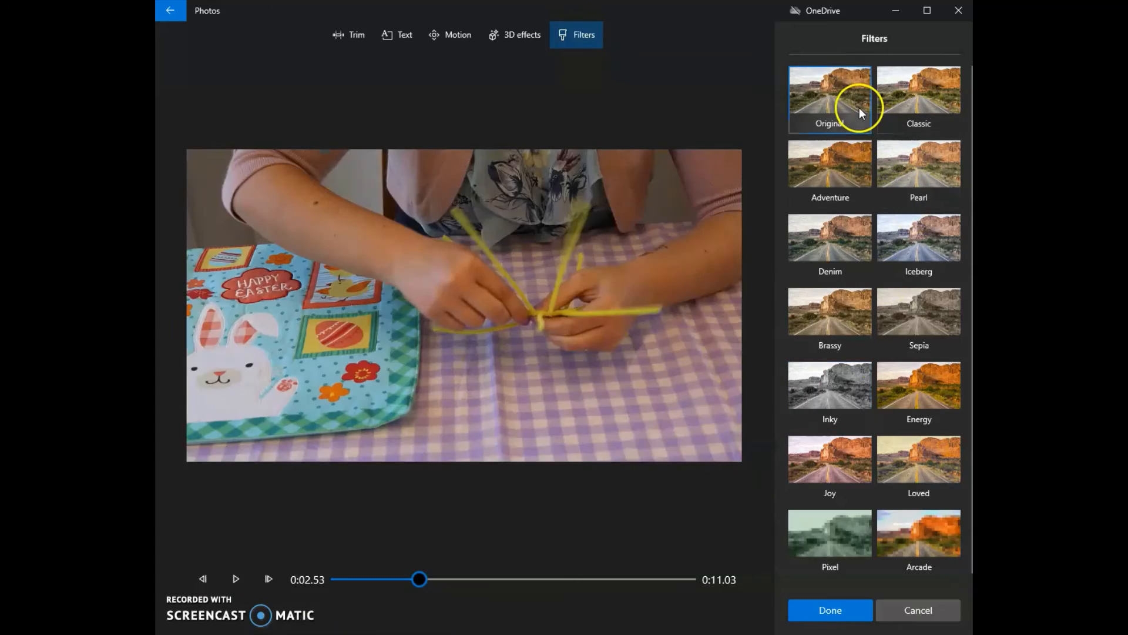
click(854, 604)
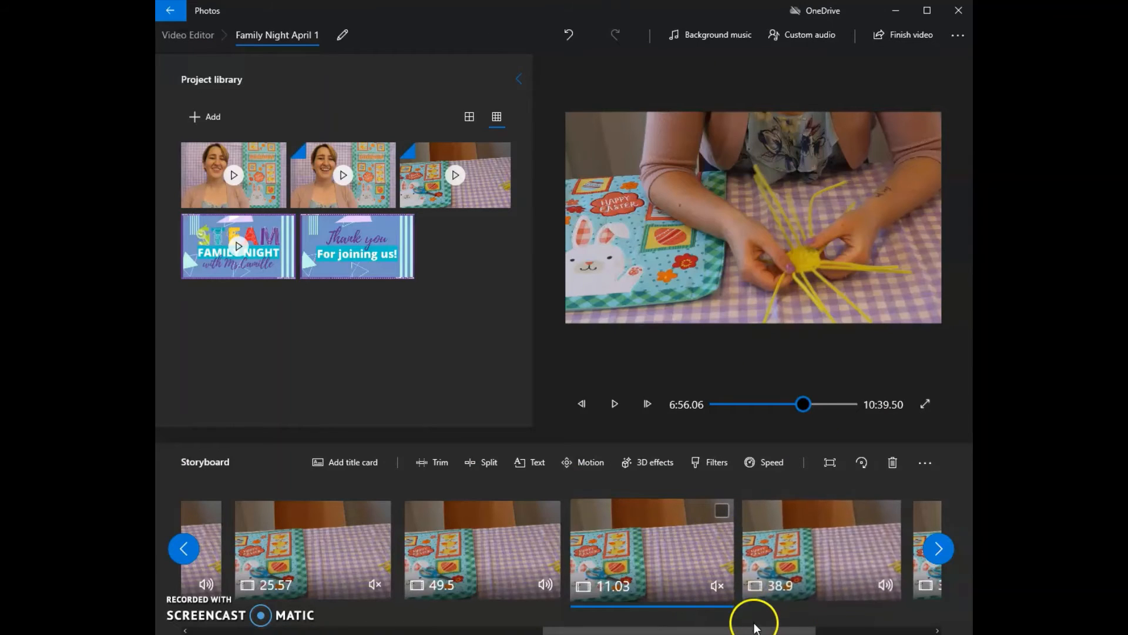
- Start a text overlay reading "Caption test" on the 2:15 clip
drag(756, 630, 446, 614)
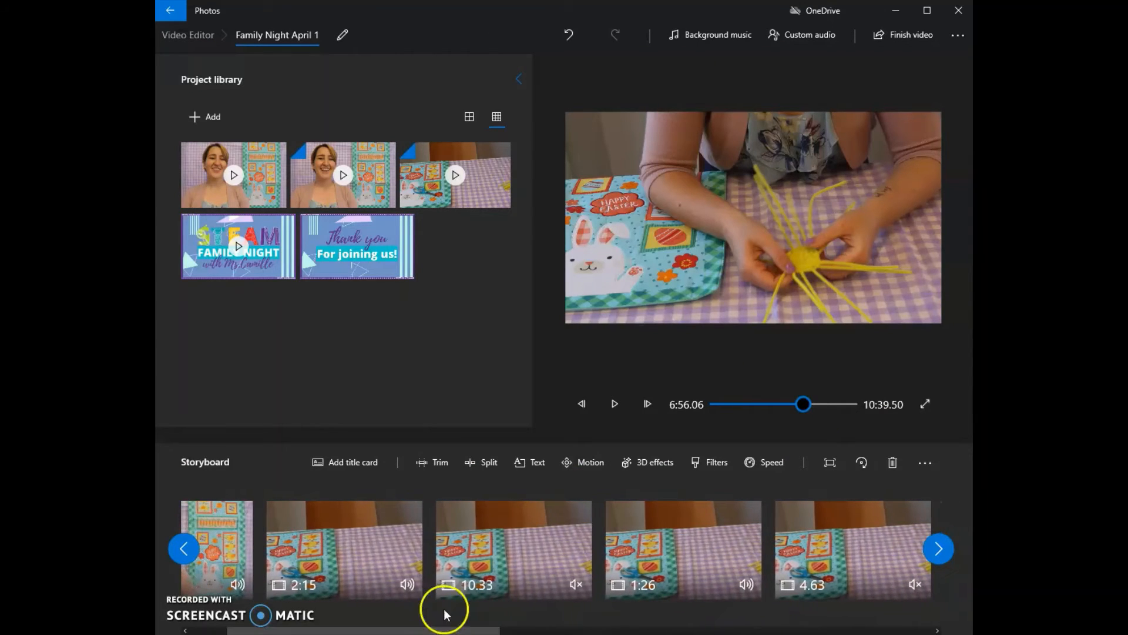
click(397, 534)
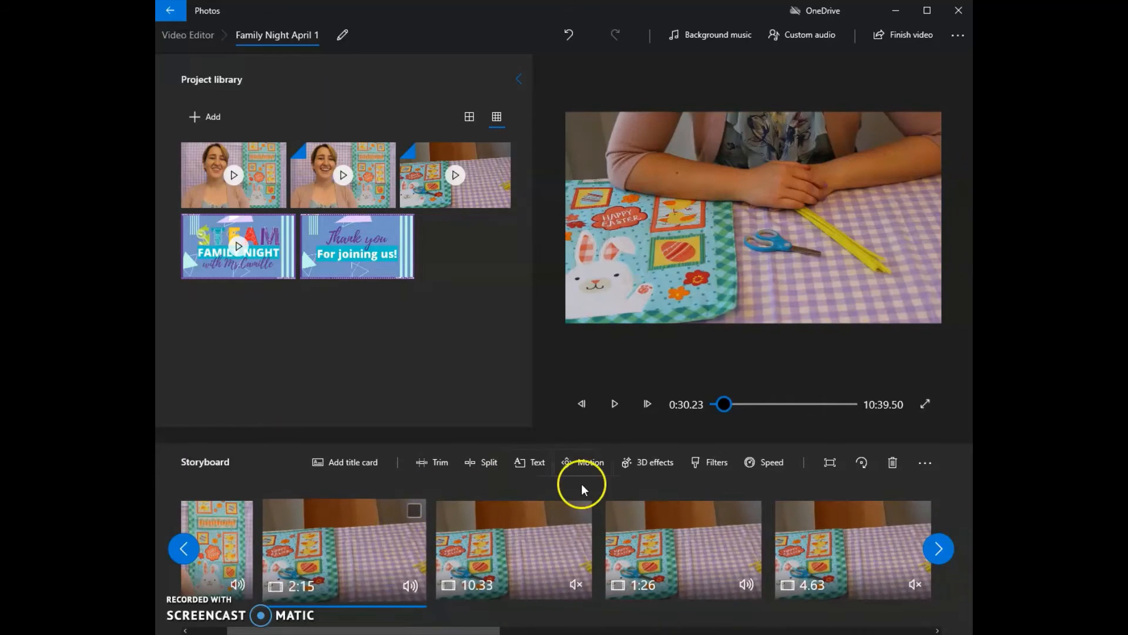
click(530, 462)
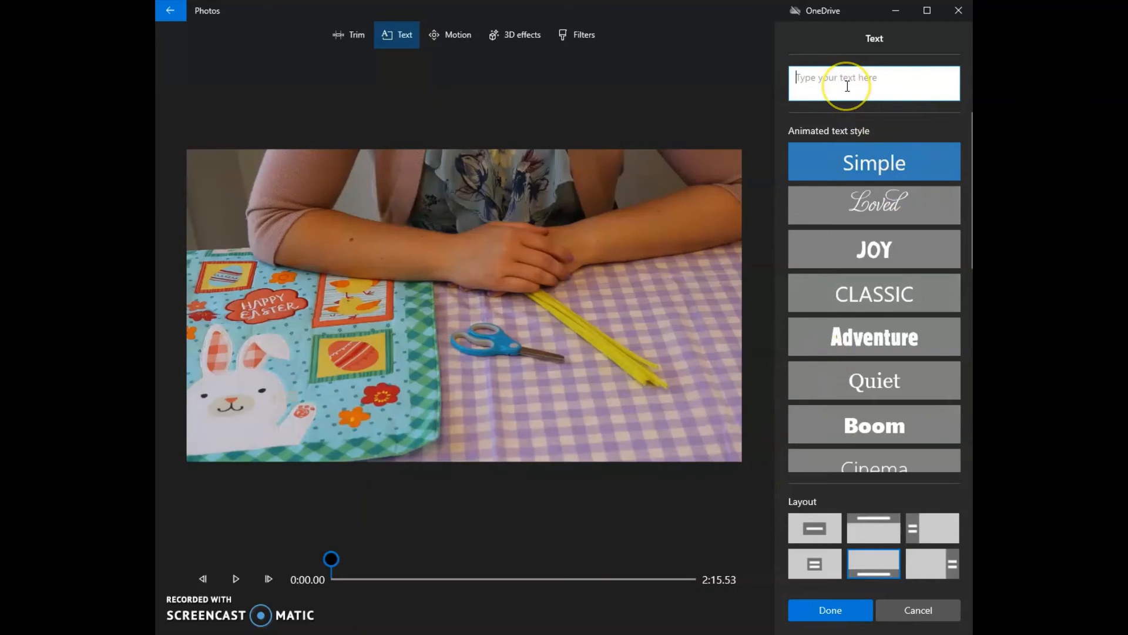
text(Caption )
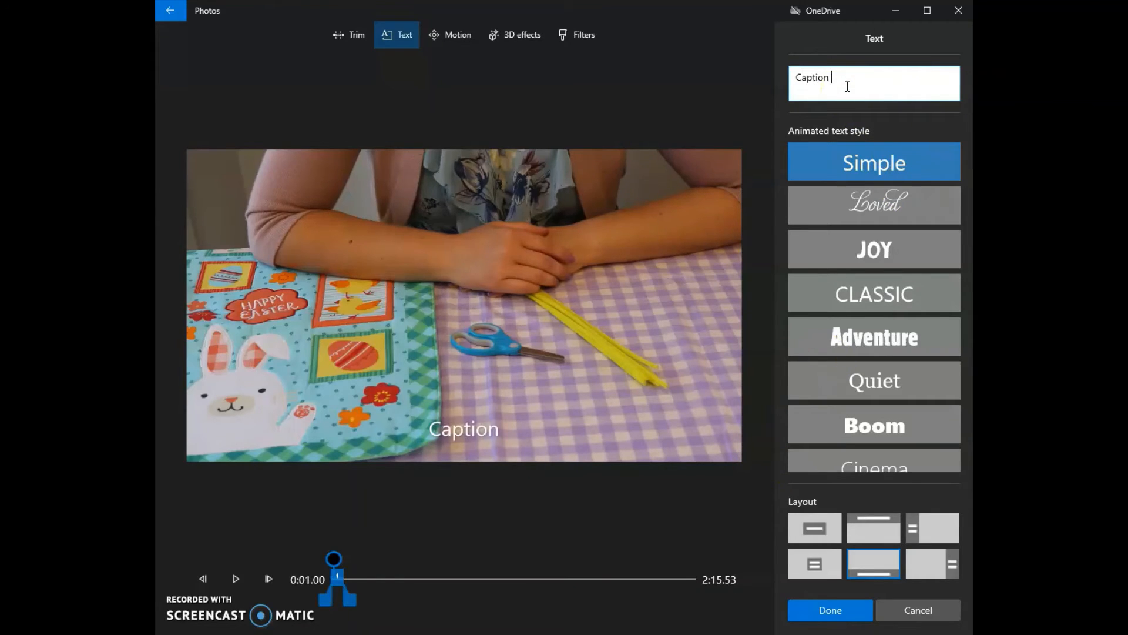
text(test)
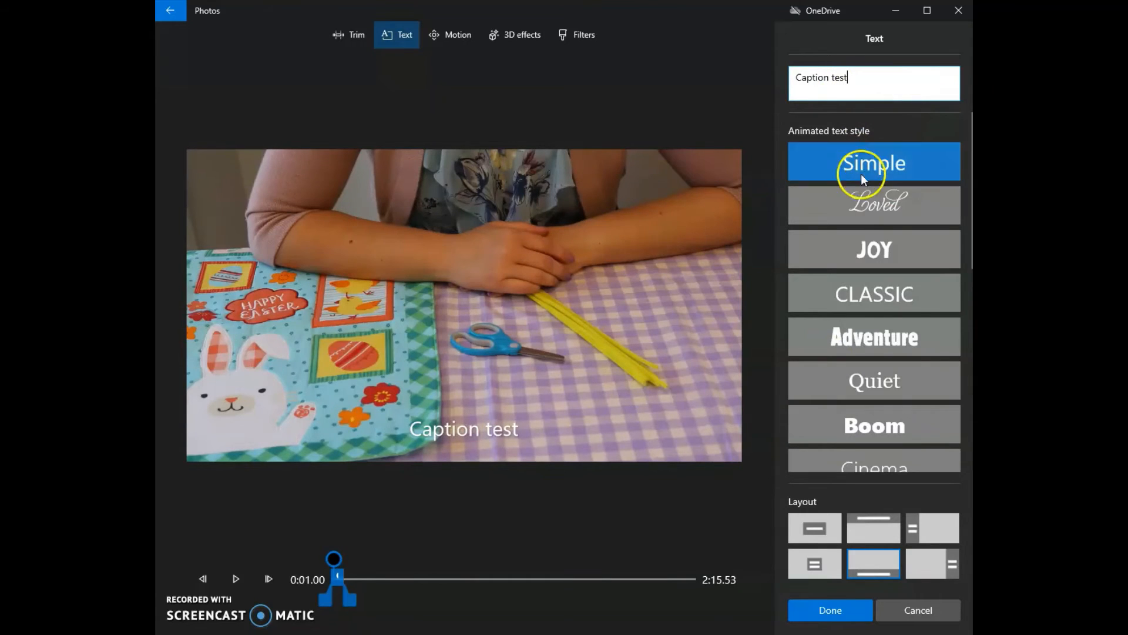
- Try the Loved, Joy and Classic styles on the caption, with the centered and left-side layouts
click(860, 206)
click(868, 242)
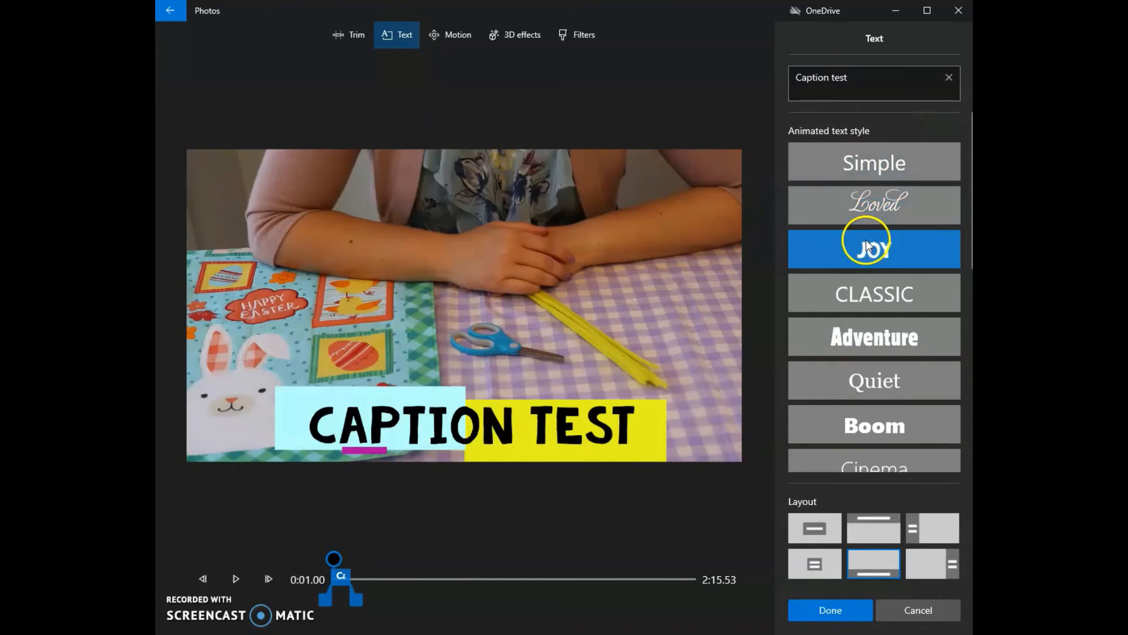
click(884, 301)
click(819, 532)
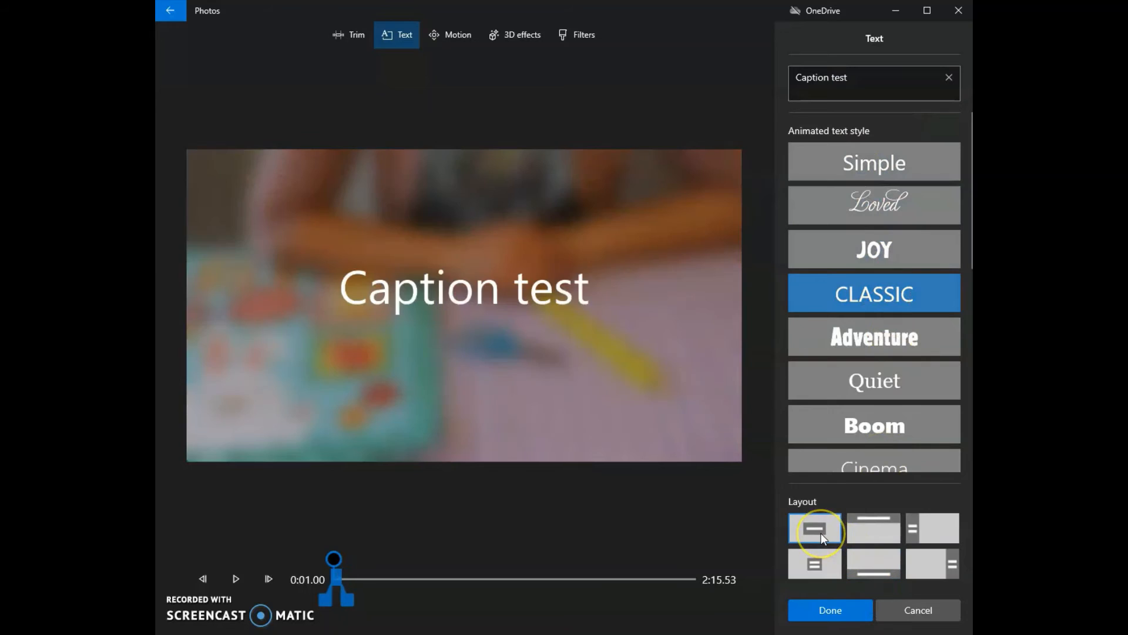
click(942, 528)
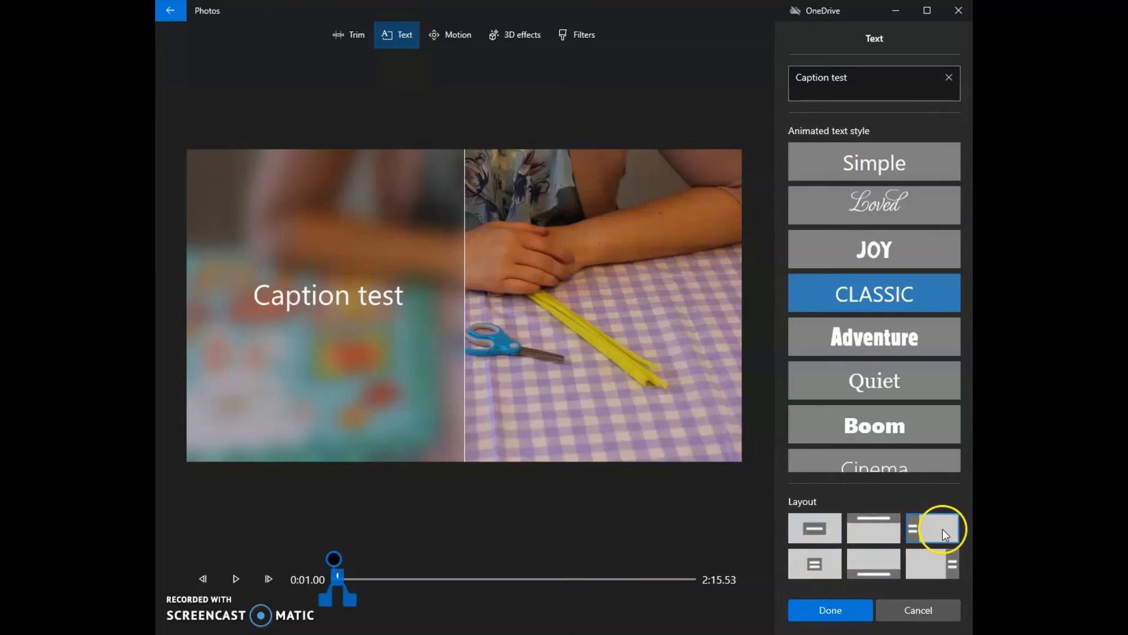
- Try the Quiet, Boom, Cinema and Bold caption styles, and discard the caption
click(862, 388)
click(878, 415)
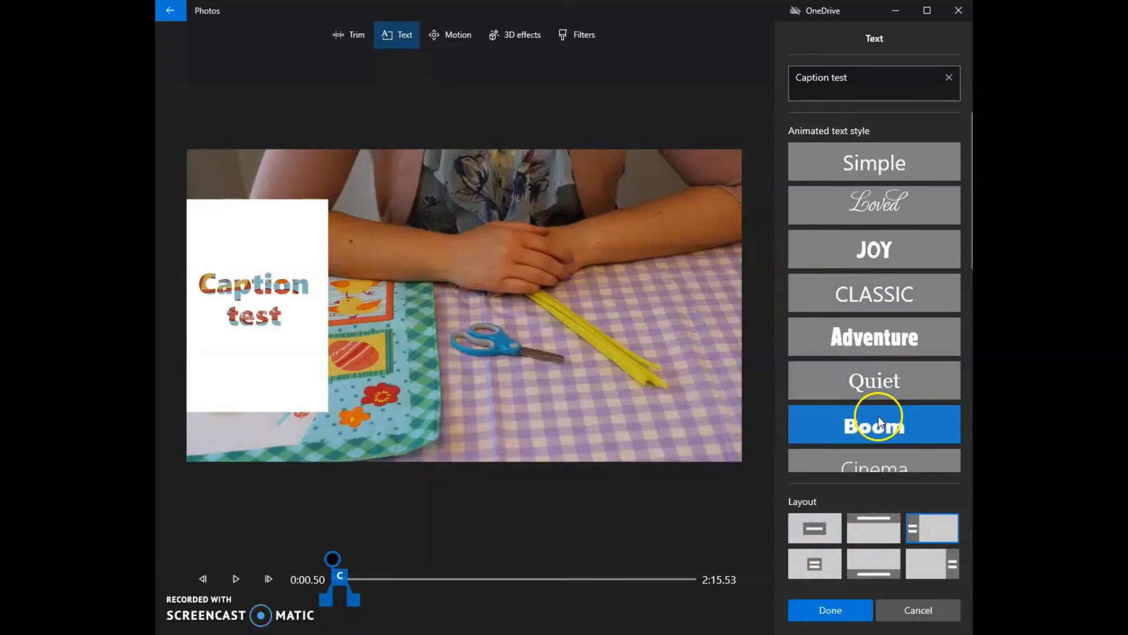
scroll(877, 415, down, 1)
click(881, 406)
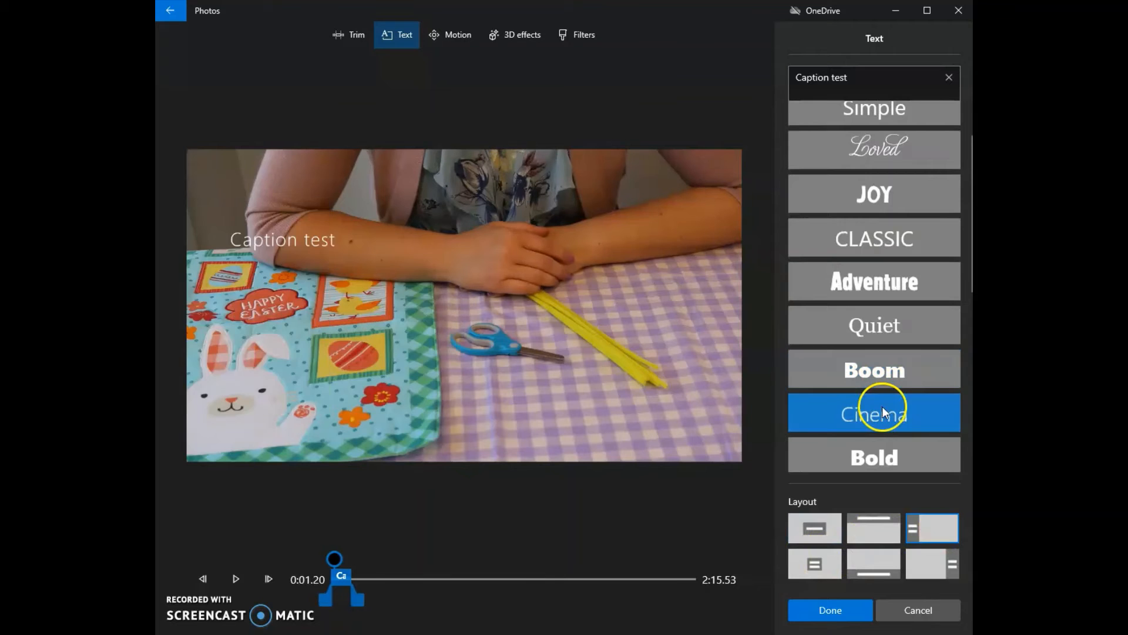
click(883, 446)
scroll(874, 388, up, 1)
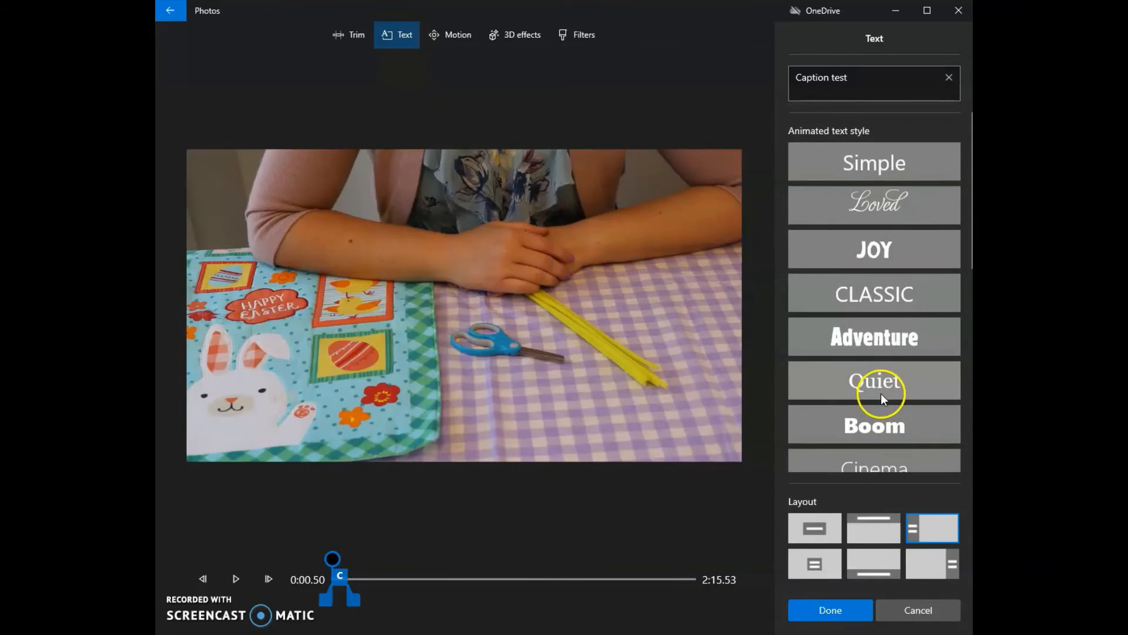
click(921, 611)
- Add a title card before the 30.23-second opening clip and set its duration to 7 seconds
click(536, 361)
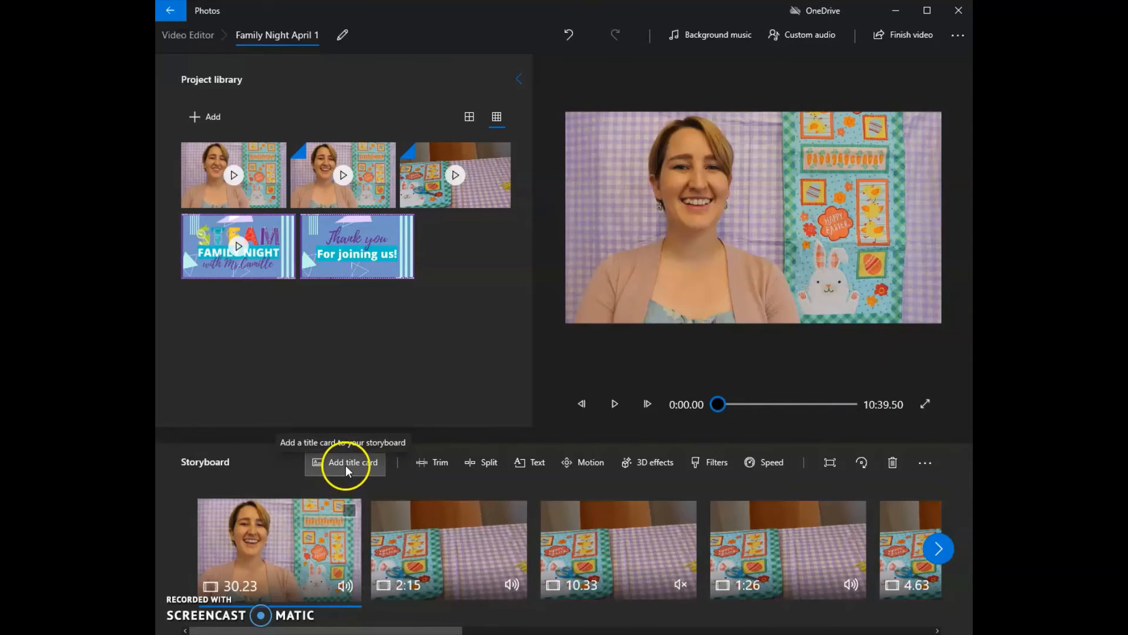
click(346, 463)
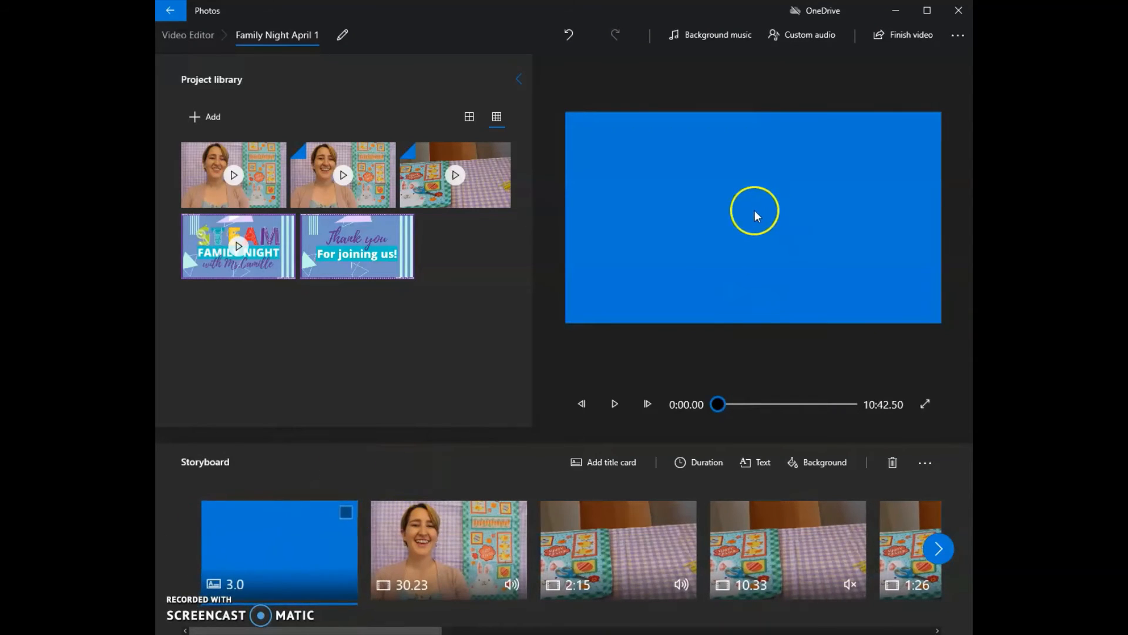
click(710, 463)
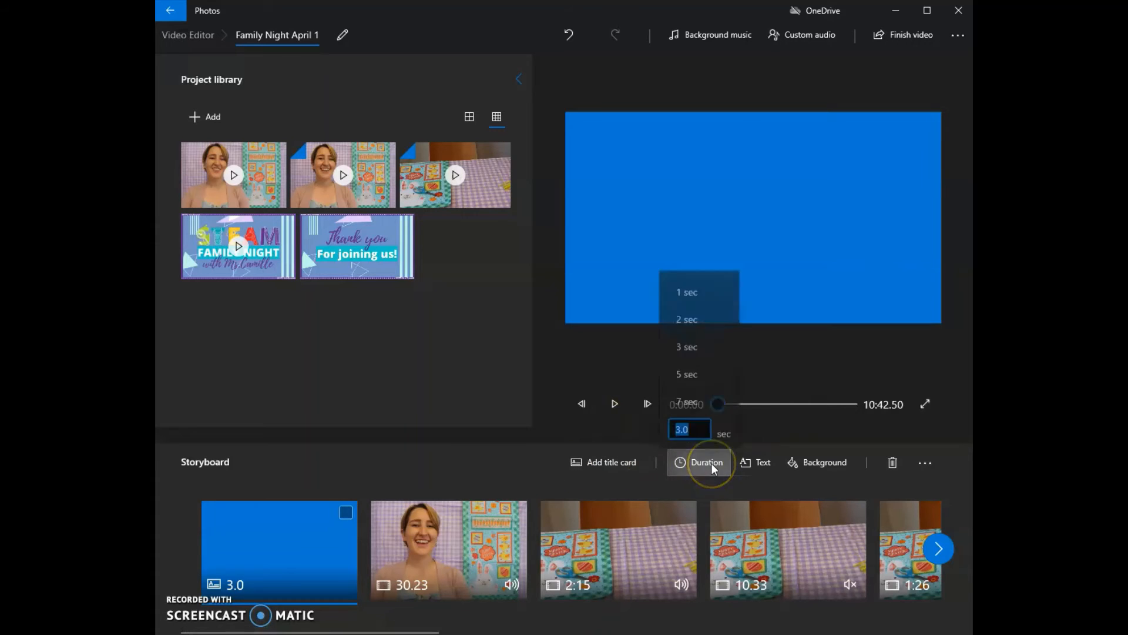
click(693, 399)
- Enter "Family Night" as the title card's text
click(753, 460)
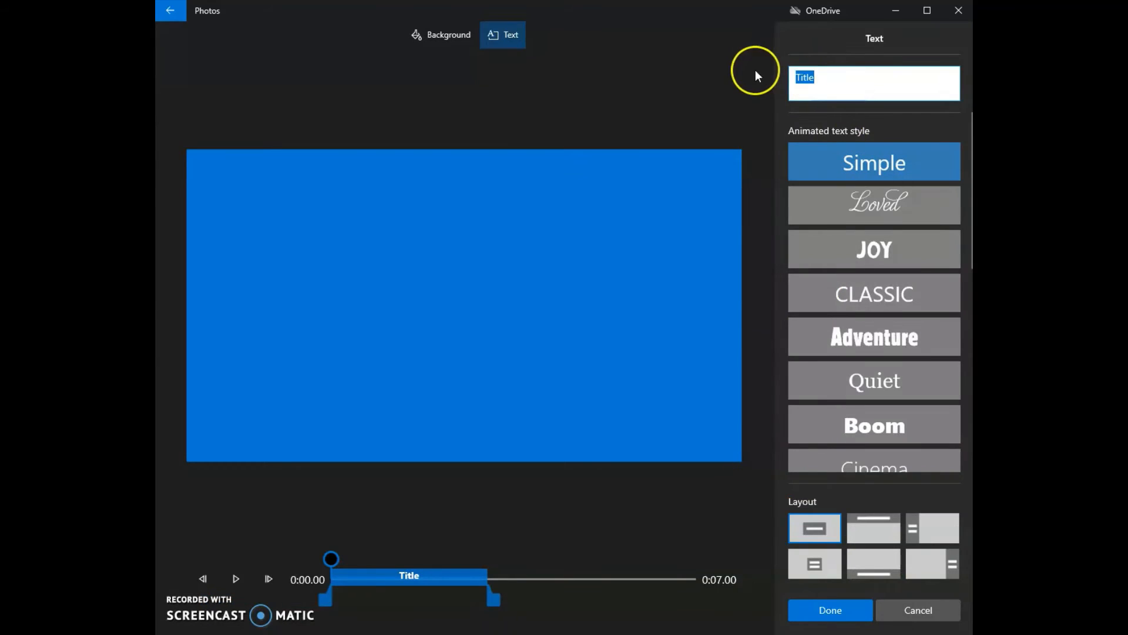
text(Family N)
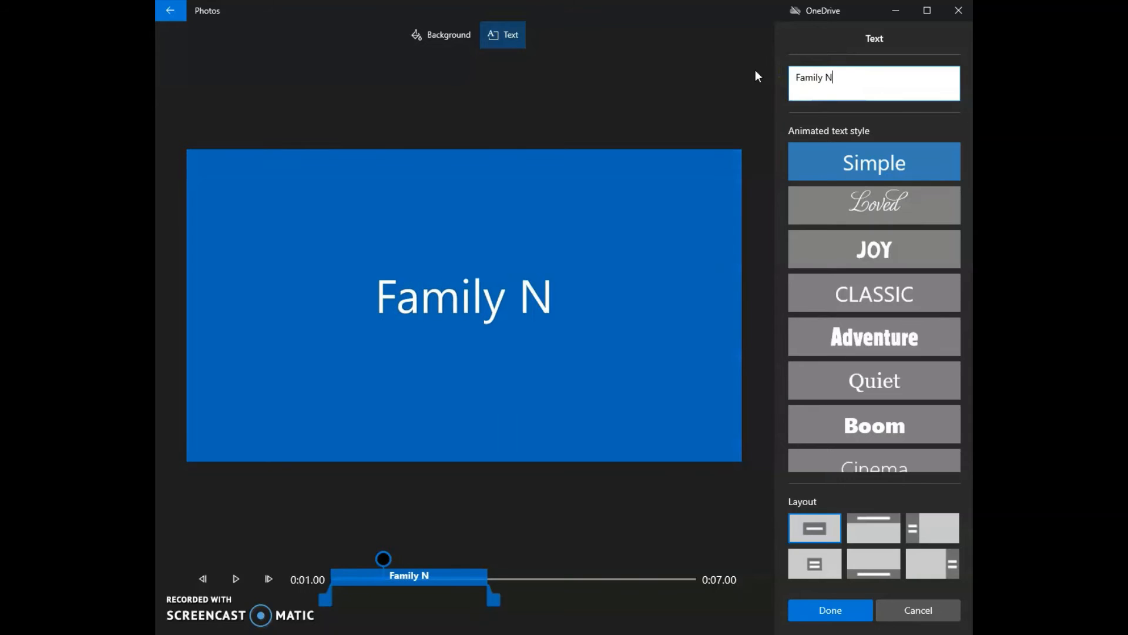
text(ight)
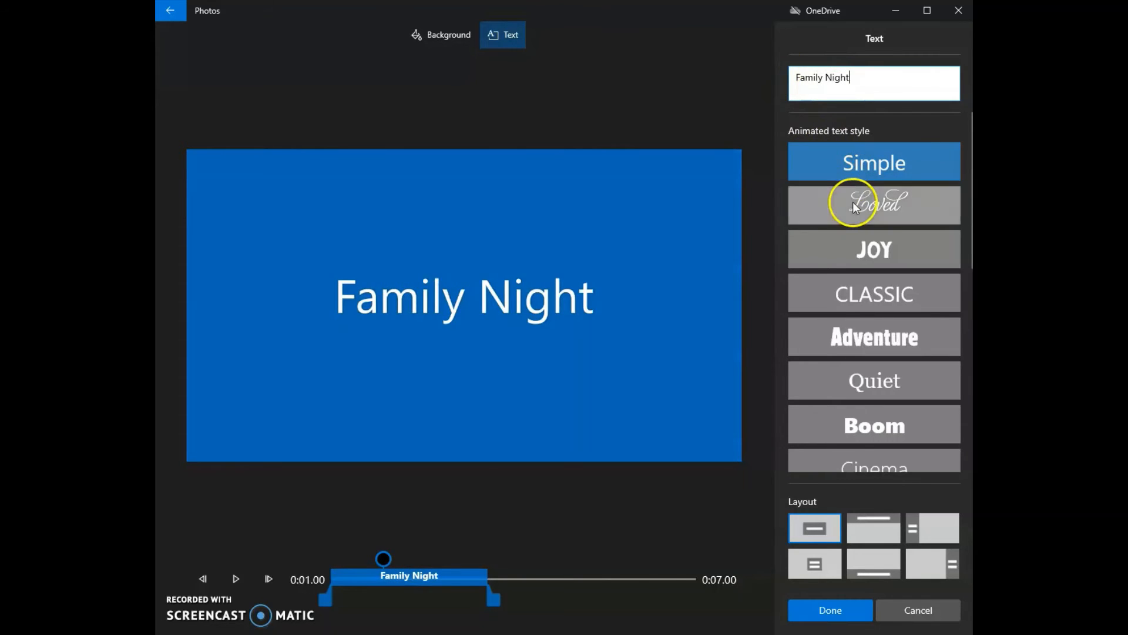
- Compare text styles and layouts for the title, and apply the Joy style with the full-frame centered layout
click(854, 206)
click(865, 245)
click(873, 306)
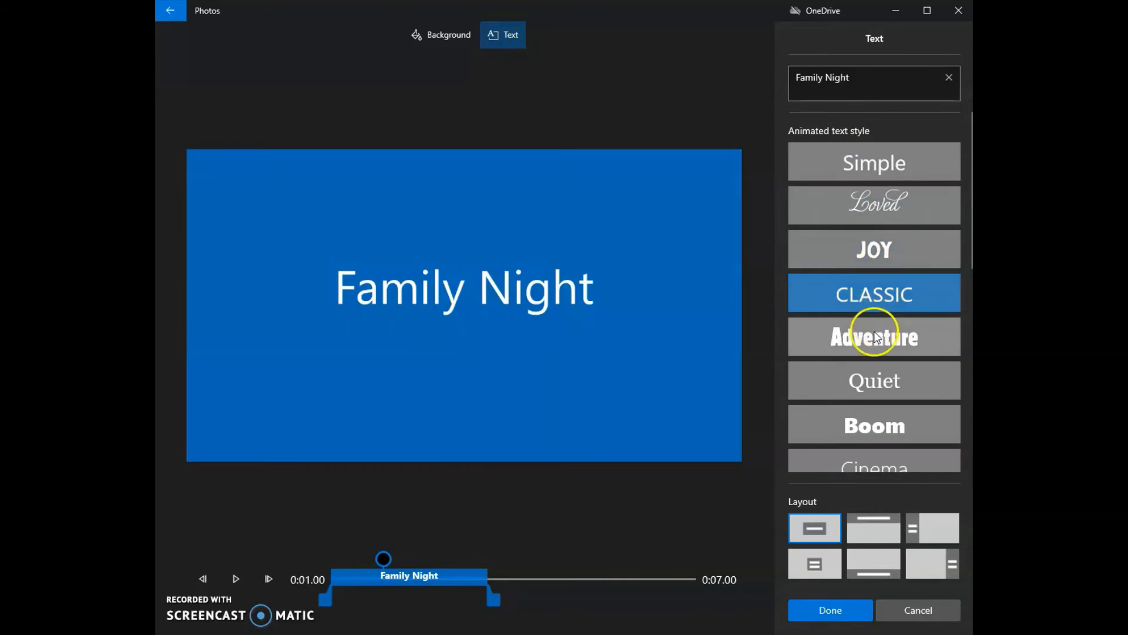
click(864, 258)
click(866, 567)
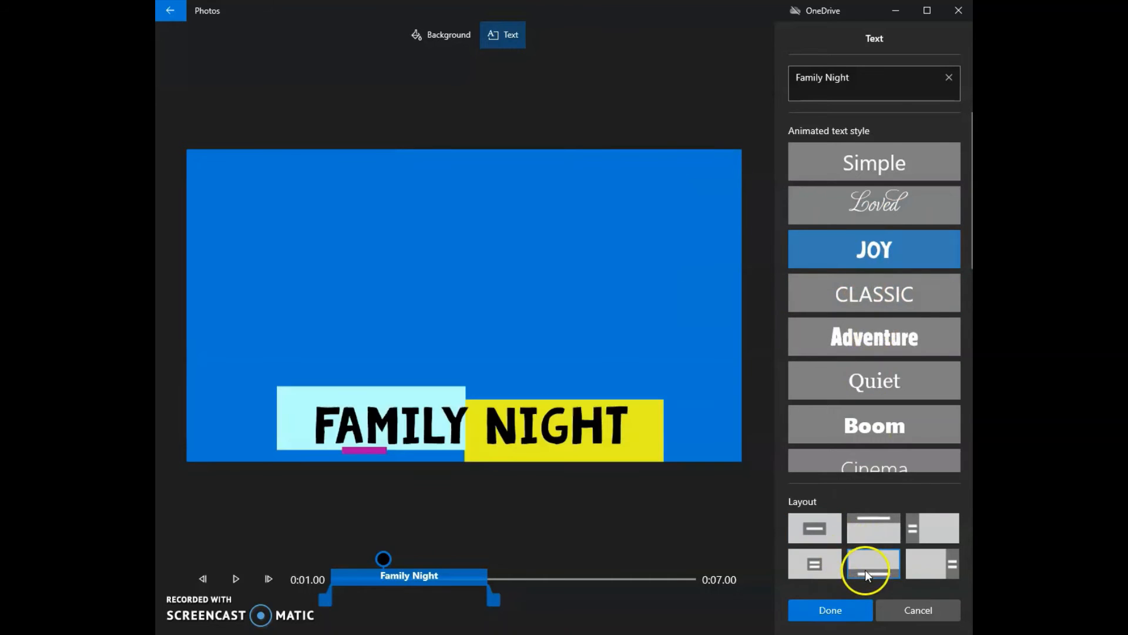
click(862, 534)
click(813, 527)
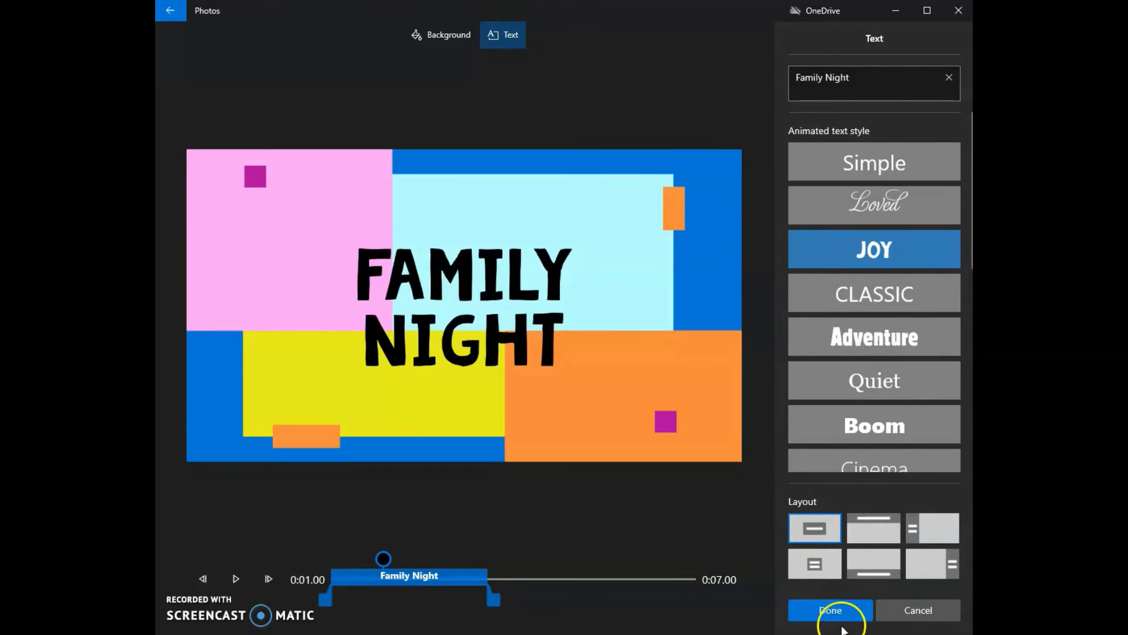
click(841, 619)
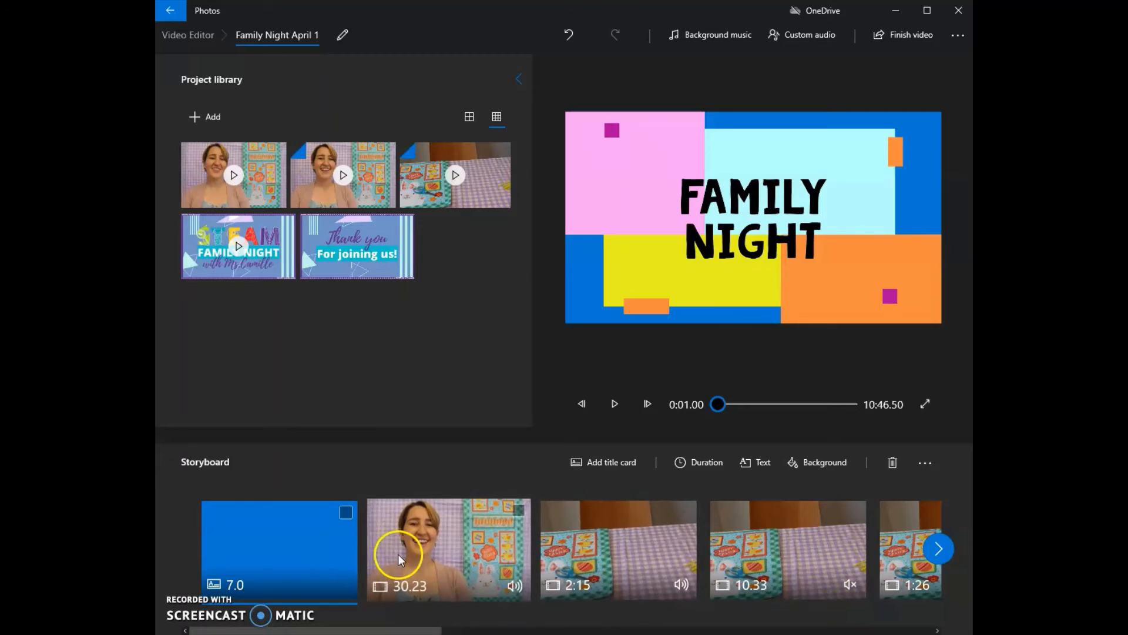
- Delete the 7-second title card from the start of the storyboard
click(397, 555)
click(325, 548)
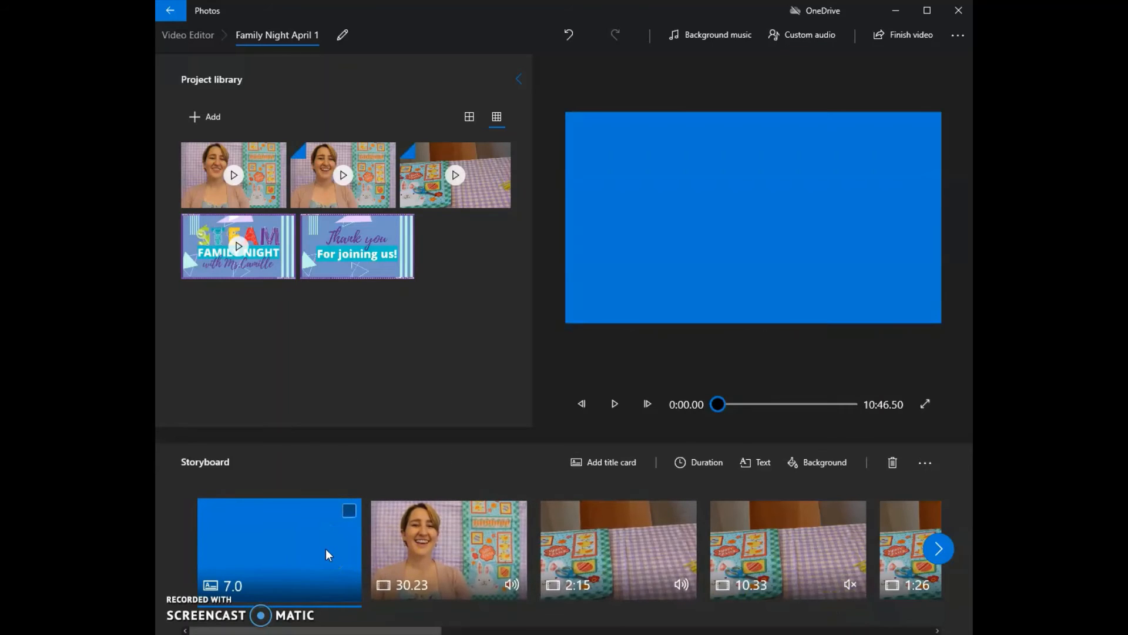
key(Delete)
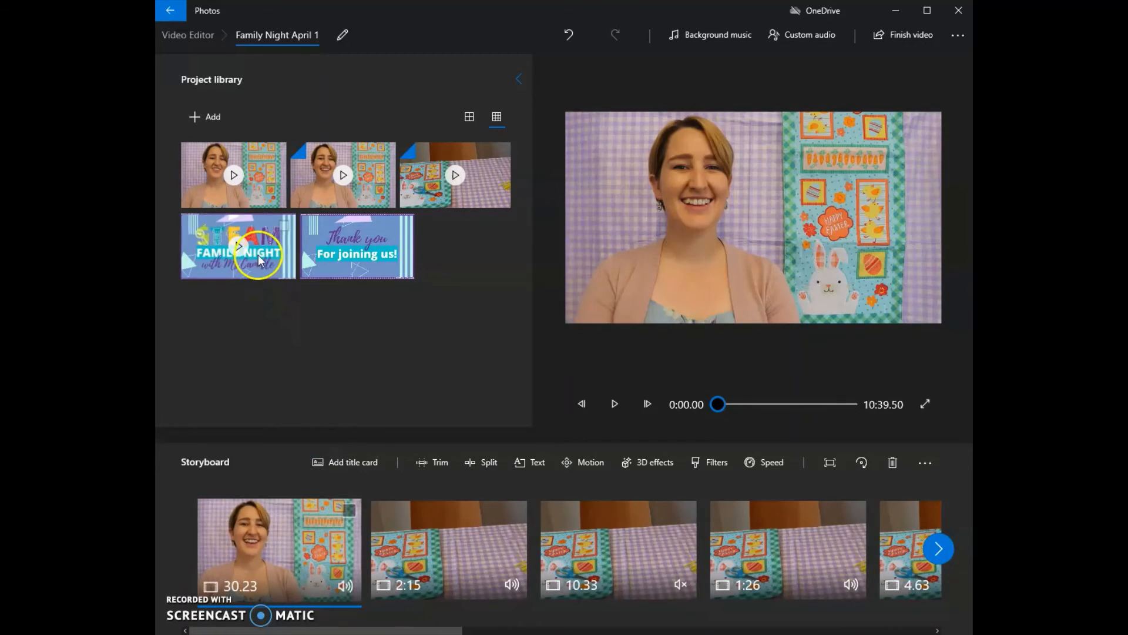
- Place the STEAM Family Night intro video at the start of the storyboard and preview it briefly
drag(259, 258, 285, 565)
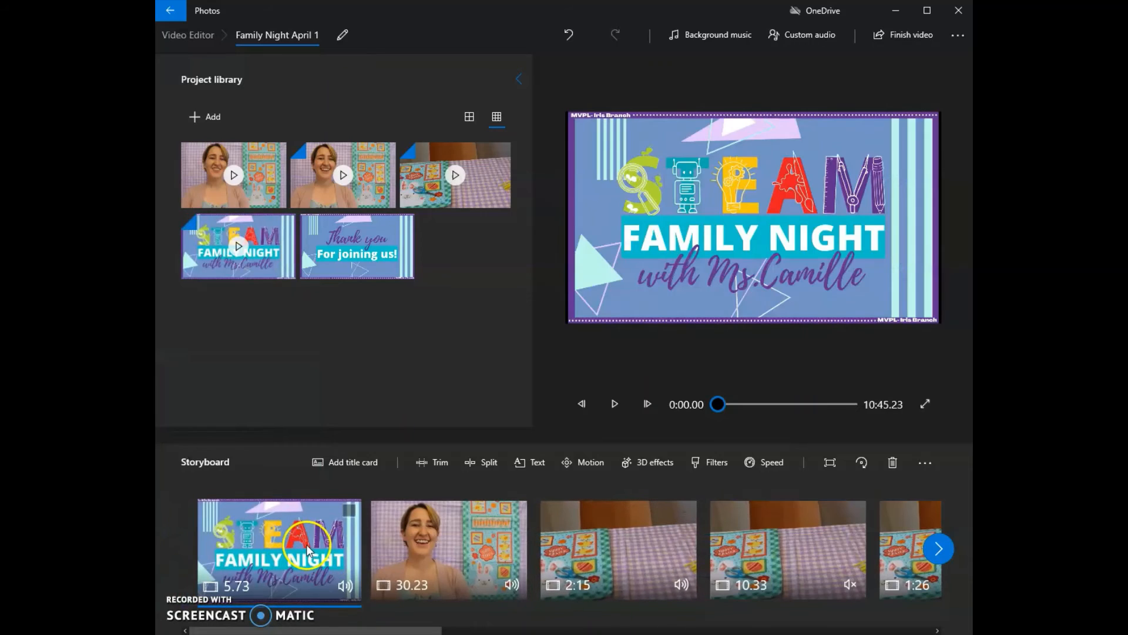
click(616, 405)
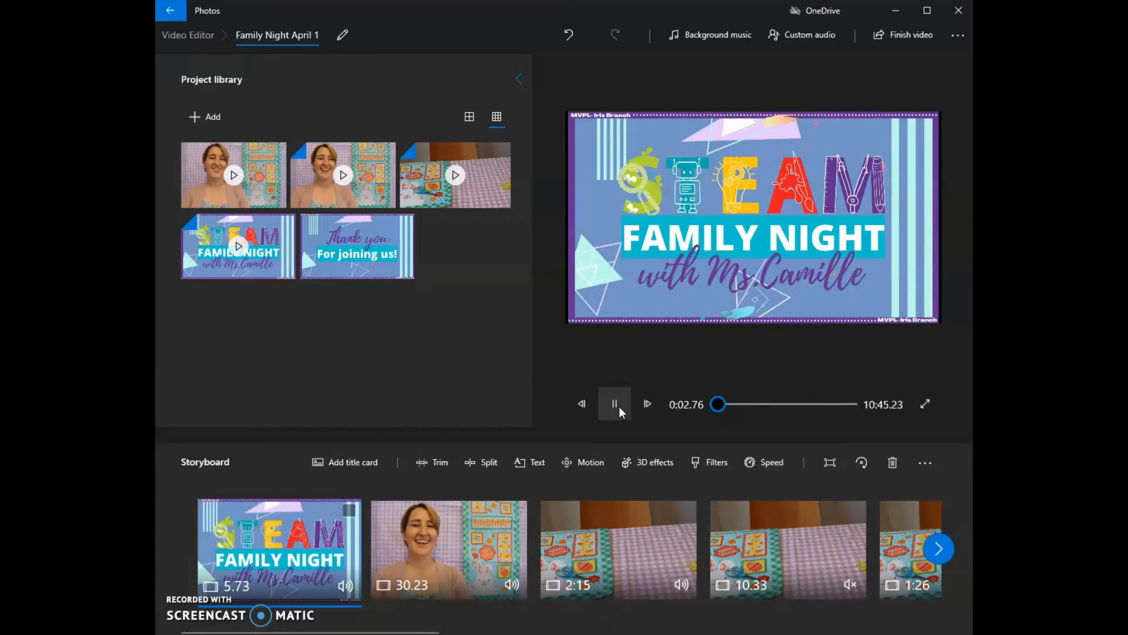
click(616, 406)
- Place the "Thank you For joining us!" photo after the 2:30 clip at the storyboard's end and select it
drag(376, 632, 867, 630)
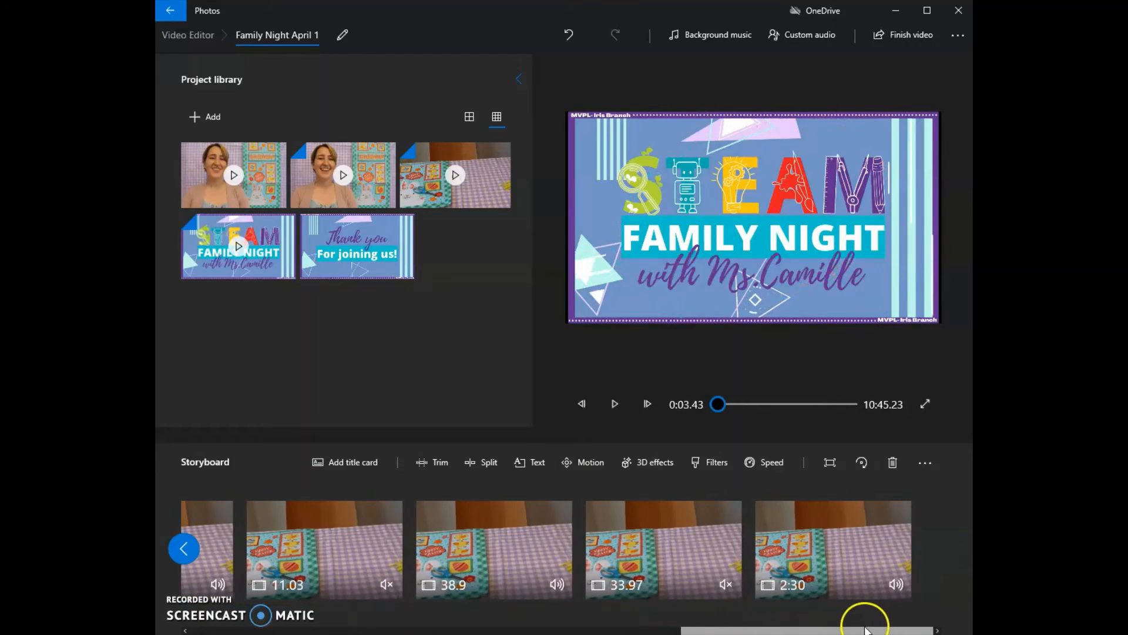
drag(376, 271, 927, 569)
click(856, 566)
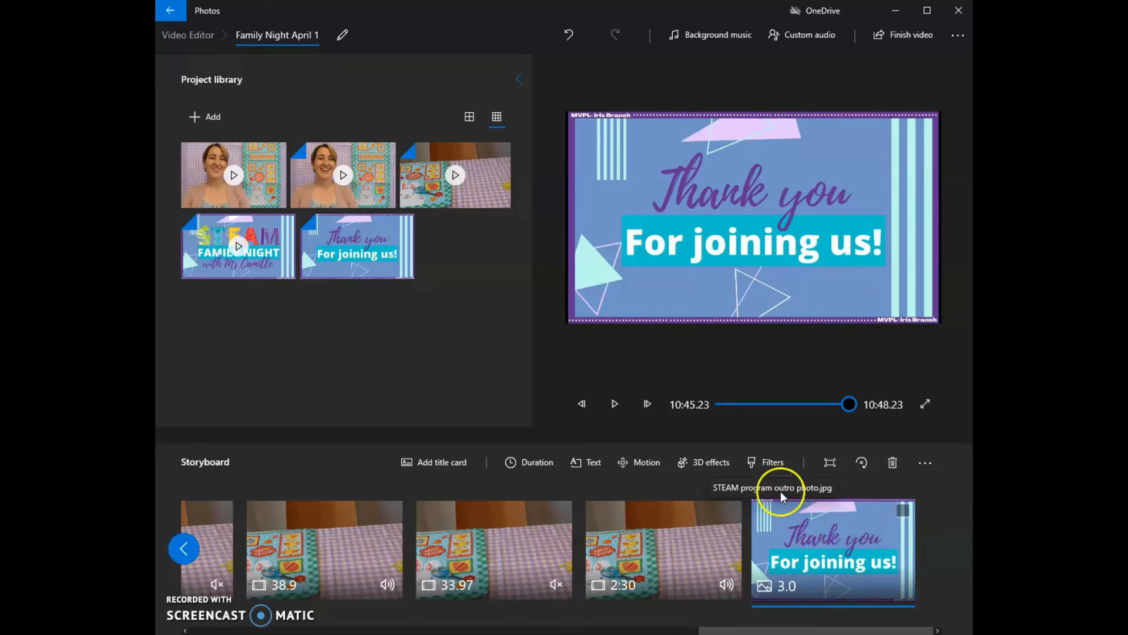
- Add the Autumn leaves 3D effect to the "Thank you For joining us!" photo and preview it
click(715, 462)
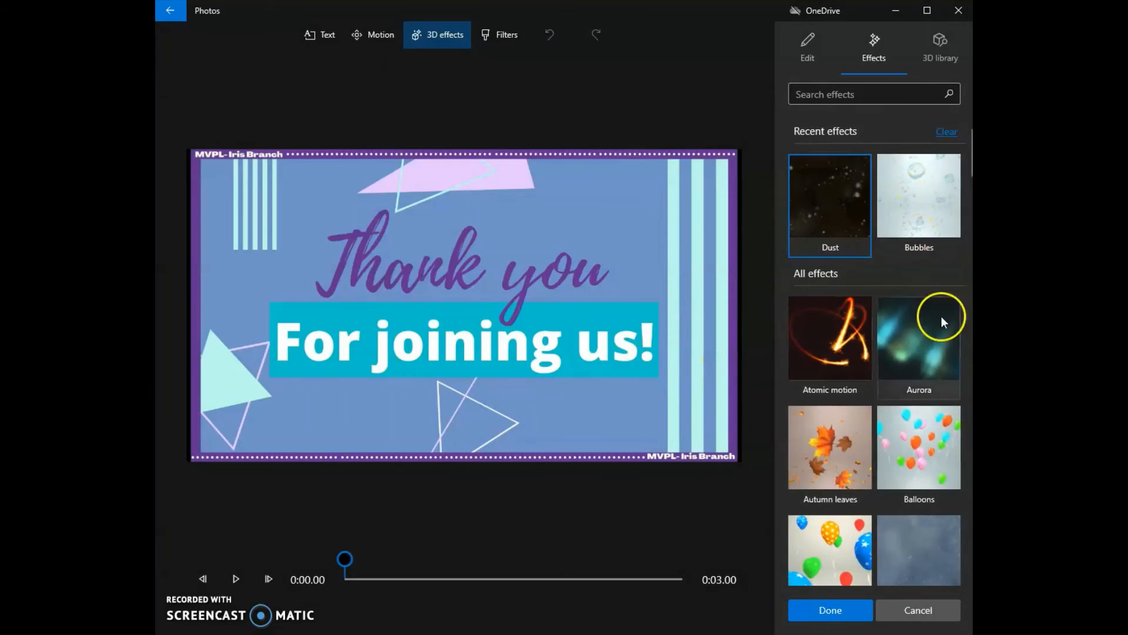
click(859, 463)
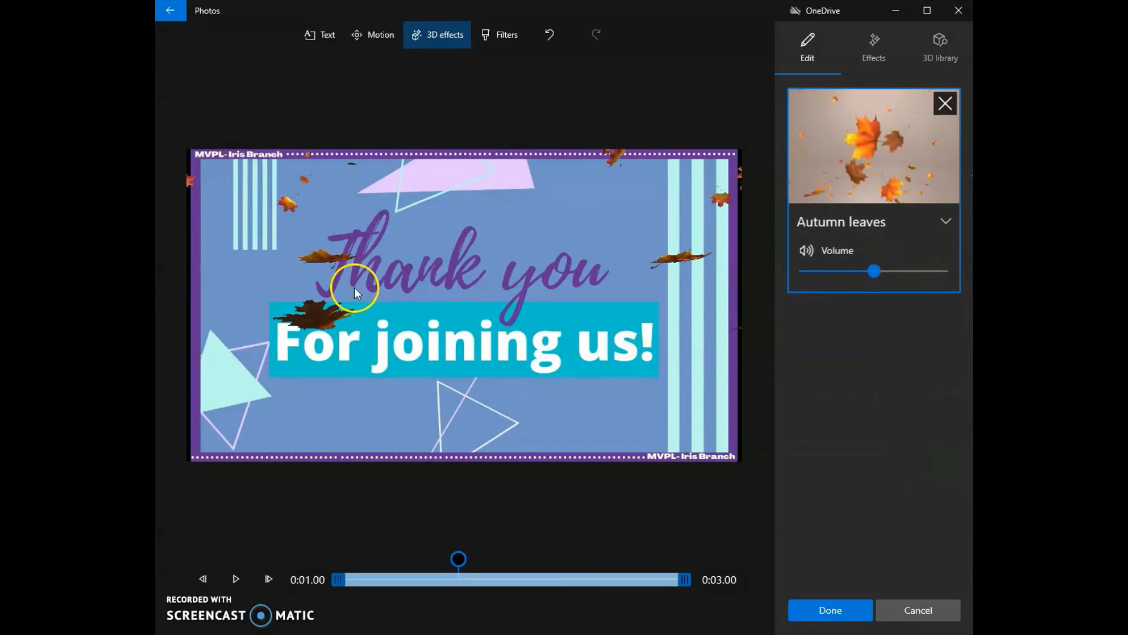
click(831, 610)
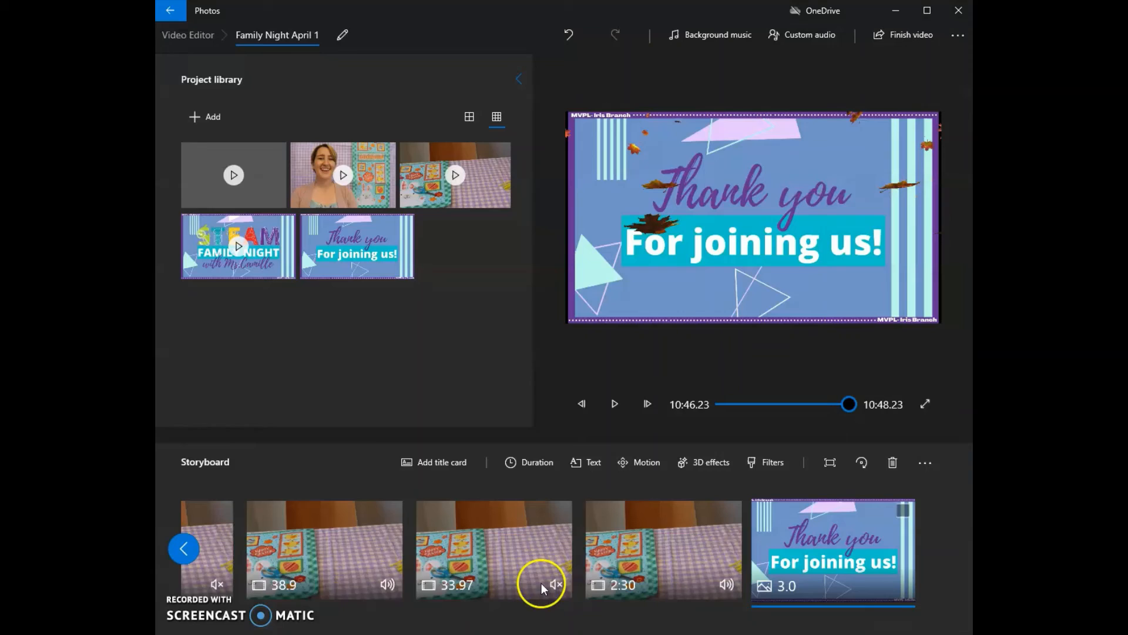
click(610, 405)
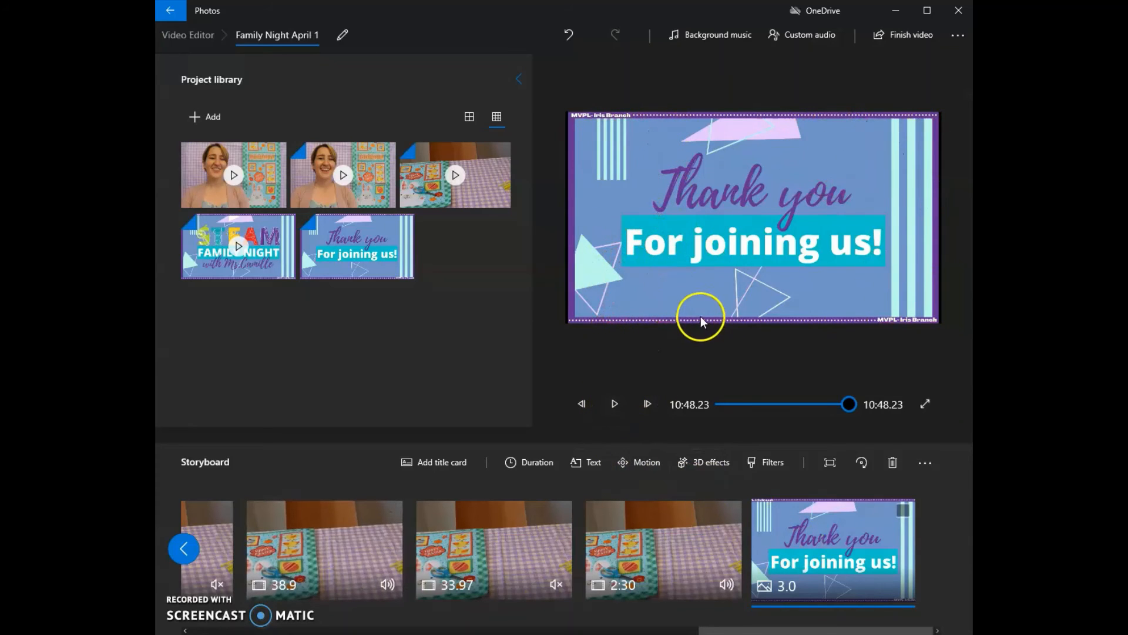
click(622, 406)
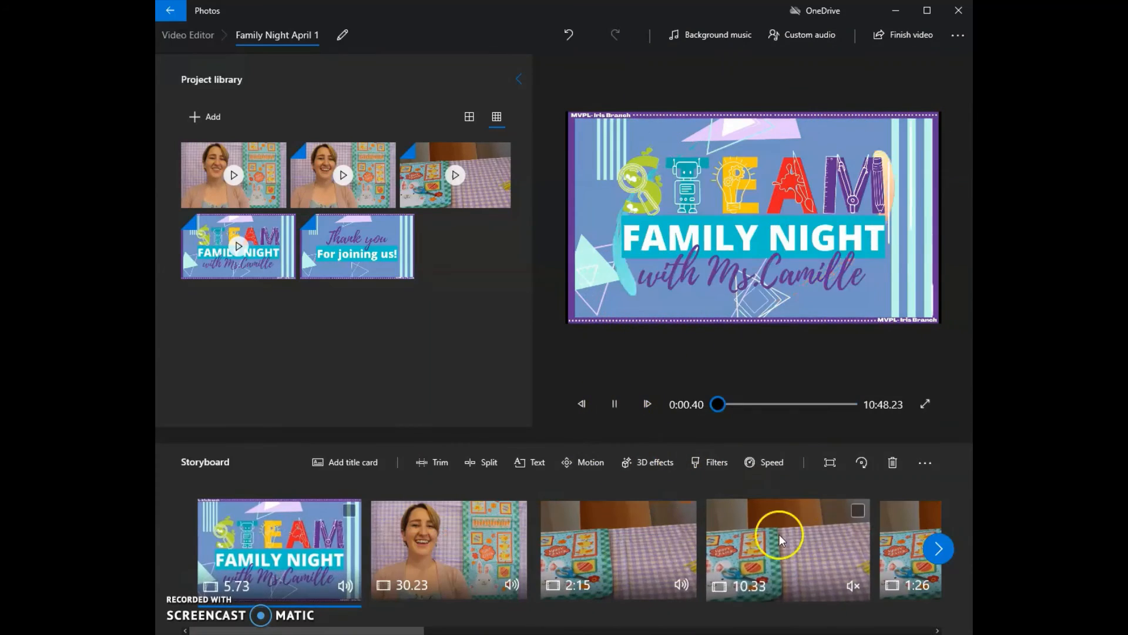
click(615, 404)
- Remove the Autumn leaves 3D effect from the outro photo at the end of the storyboard
drag(329, 630, 839, 631)
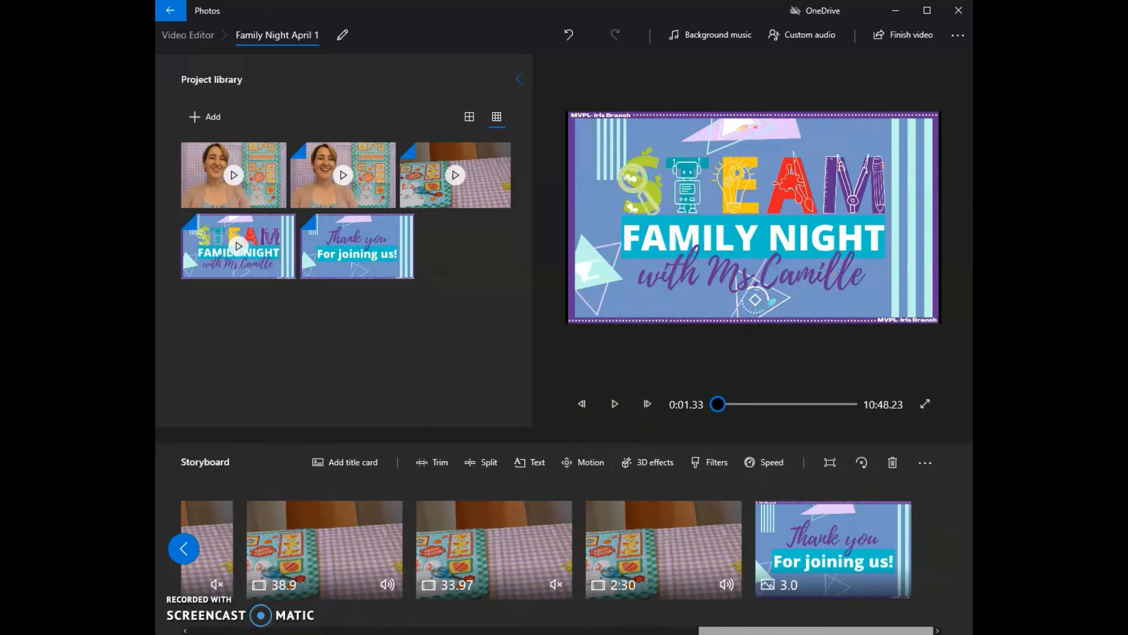
click(831, 553)
click(695, 463)
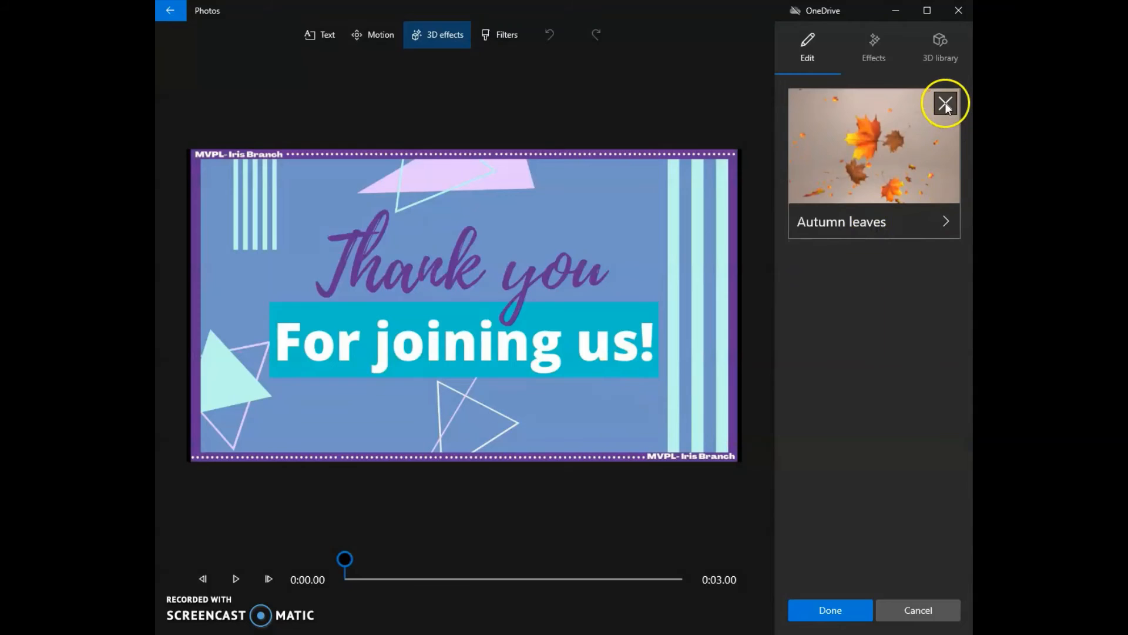
click(945, 105)
click(851, 604)
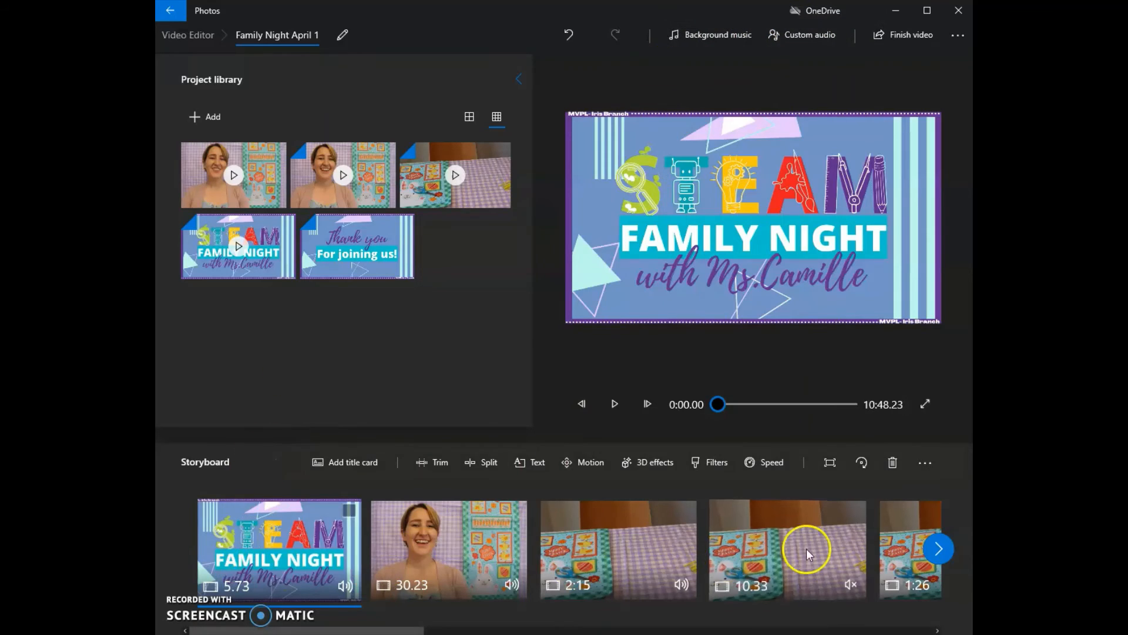
- Browse the background music tracks, listen to Clown Parade, and try adjusting the music volume
mouse_move(329, 630)
mouse_down()
mouse_move(530, 629)
mouse_move(322, 628)
mouse_up()
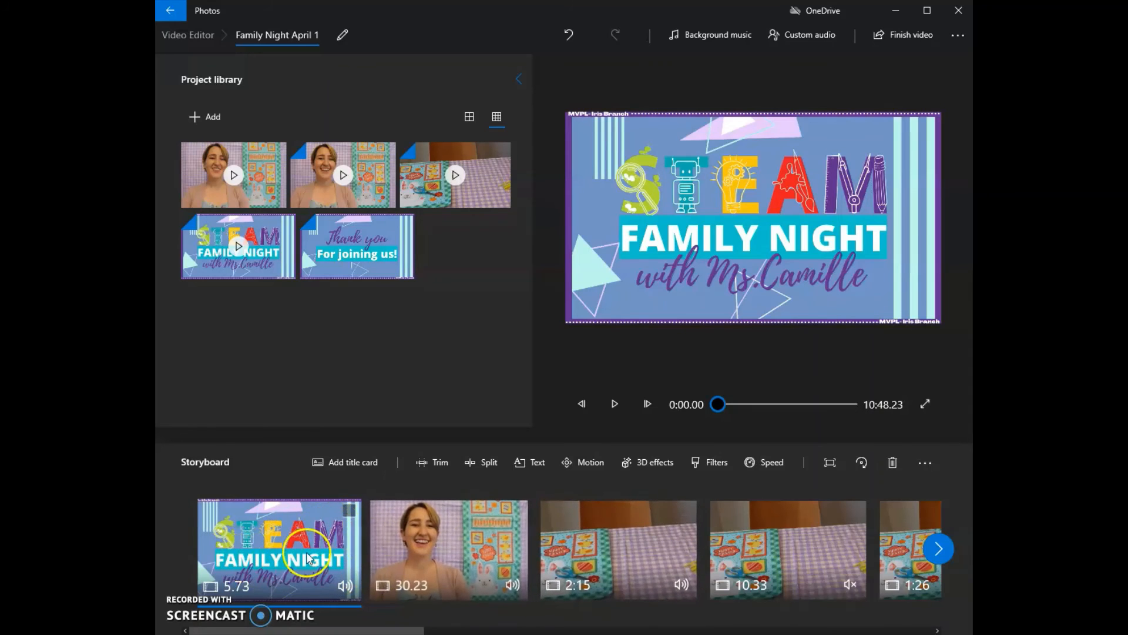
drag(324, 630, 295, 627)
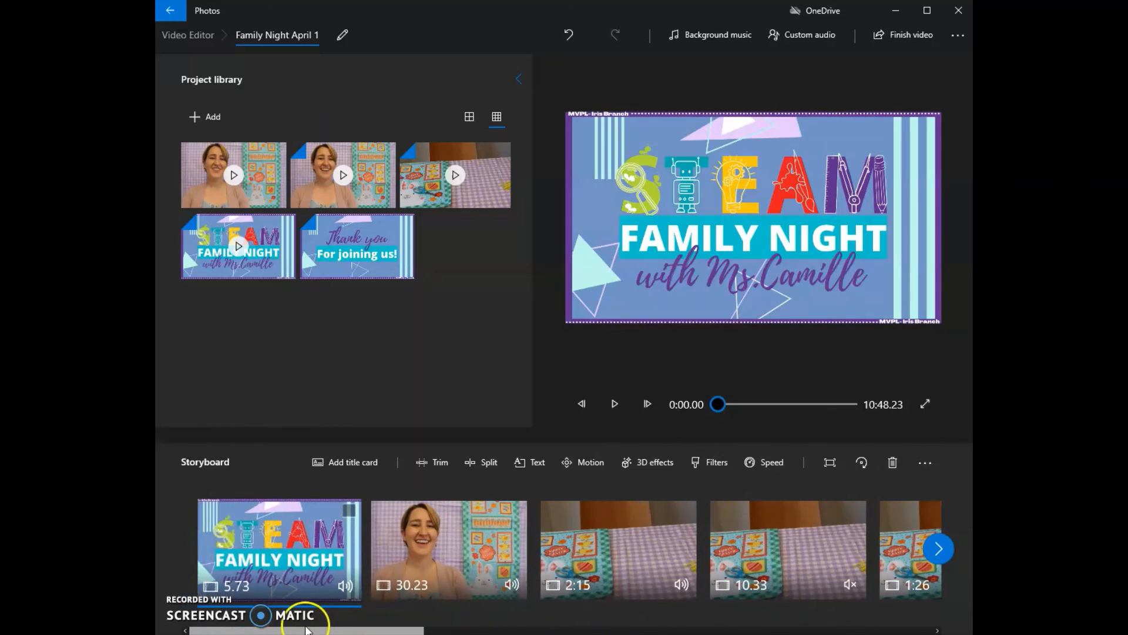
click(714, 33)
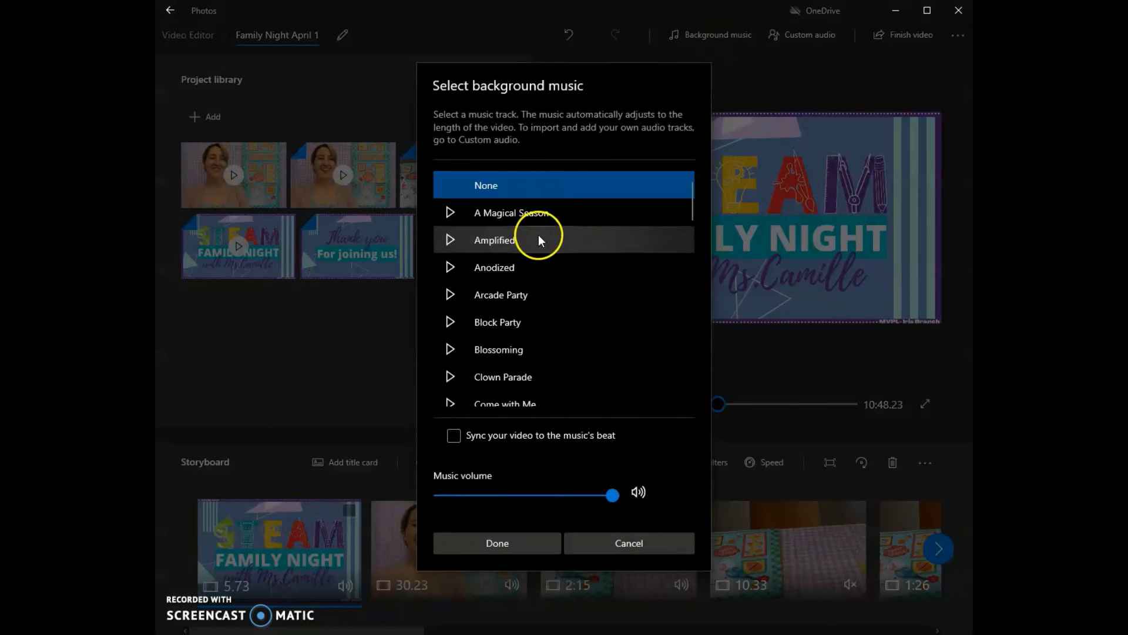
scroll(538, 234, down, 2)
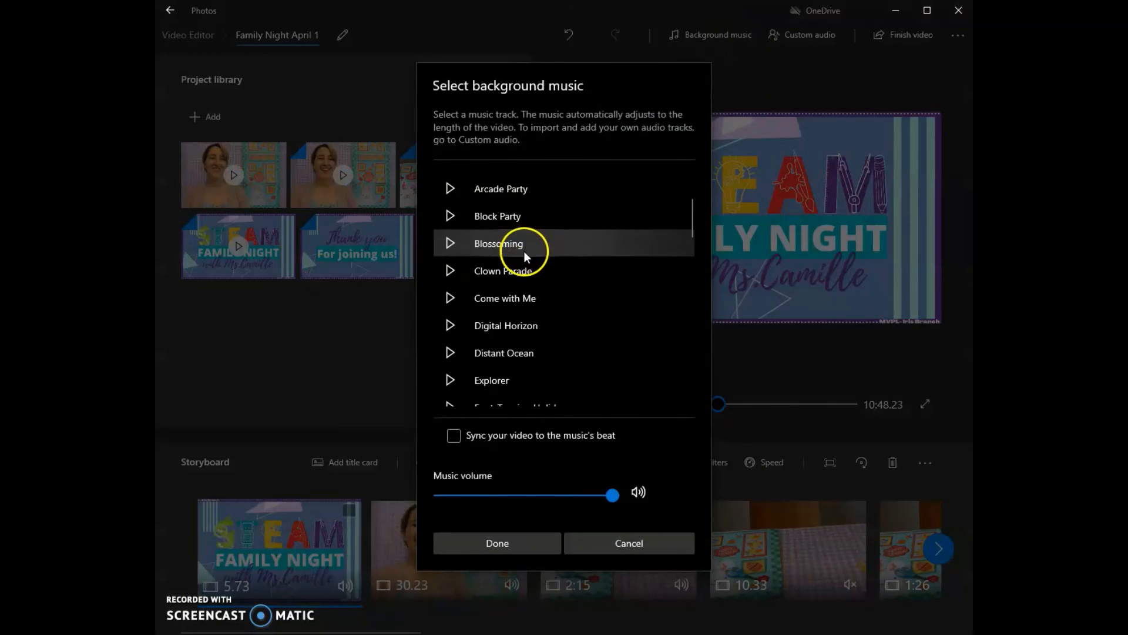
scroll(524, 251, down, 1)
click(457, 239)
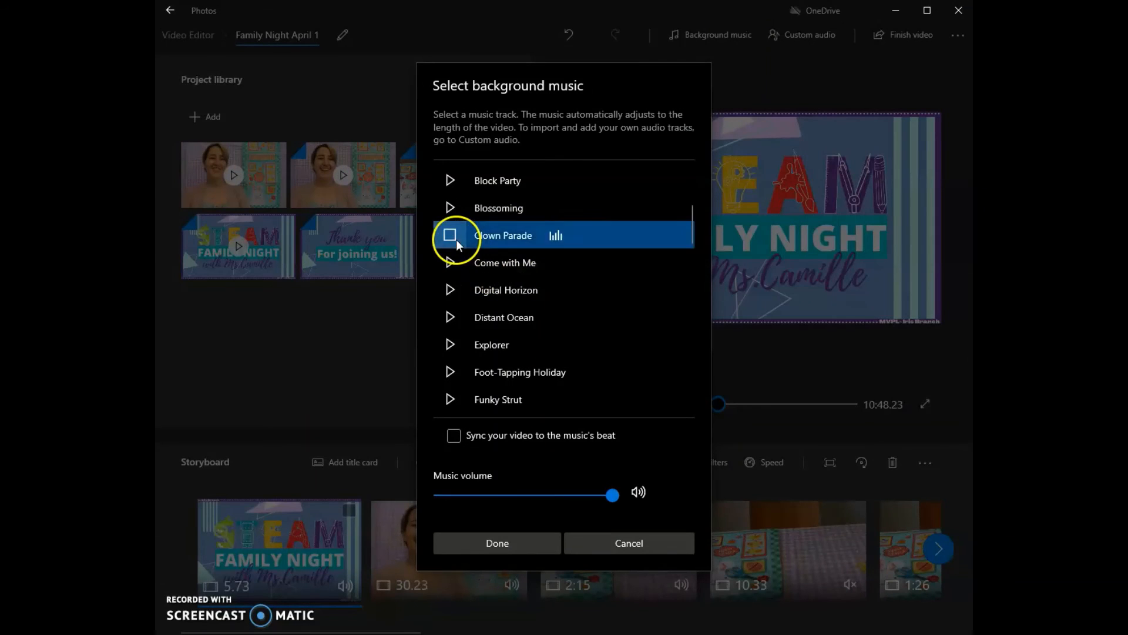
drag(513, 497, 492, 495)
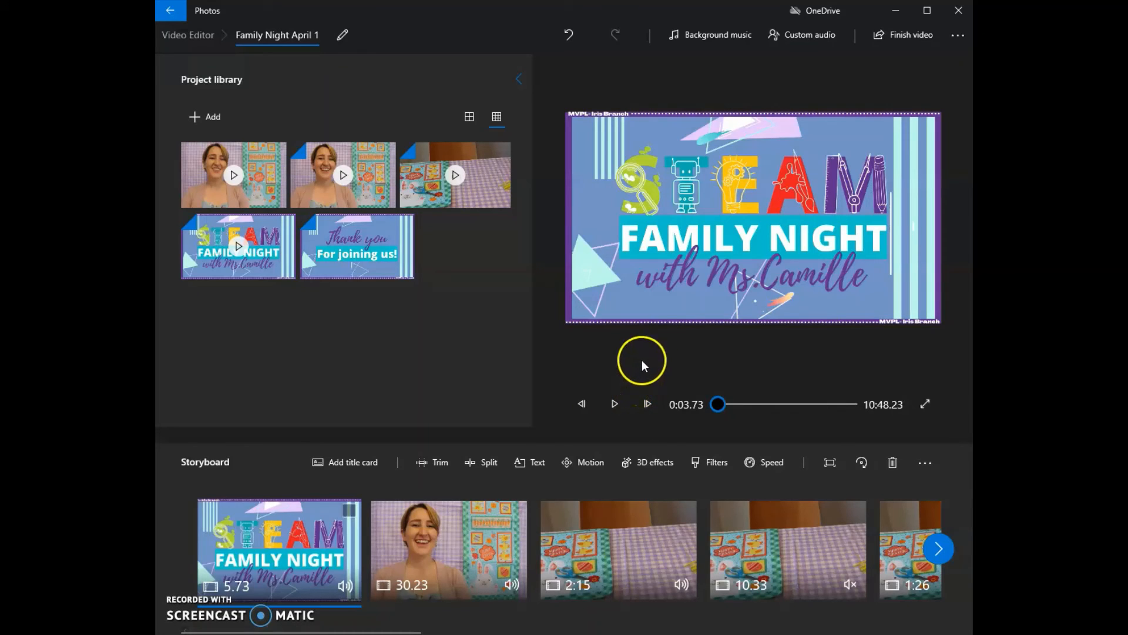
- Export the video at High 1080p quality as Family Night April 1 in the Desktop's Family Night > April 1 folder
click(909, 33)
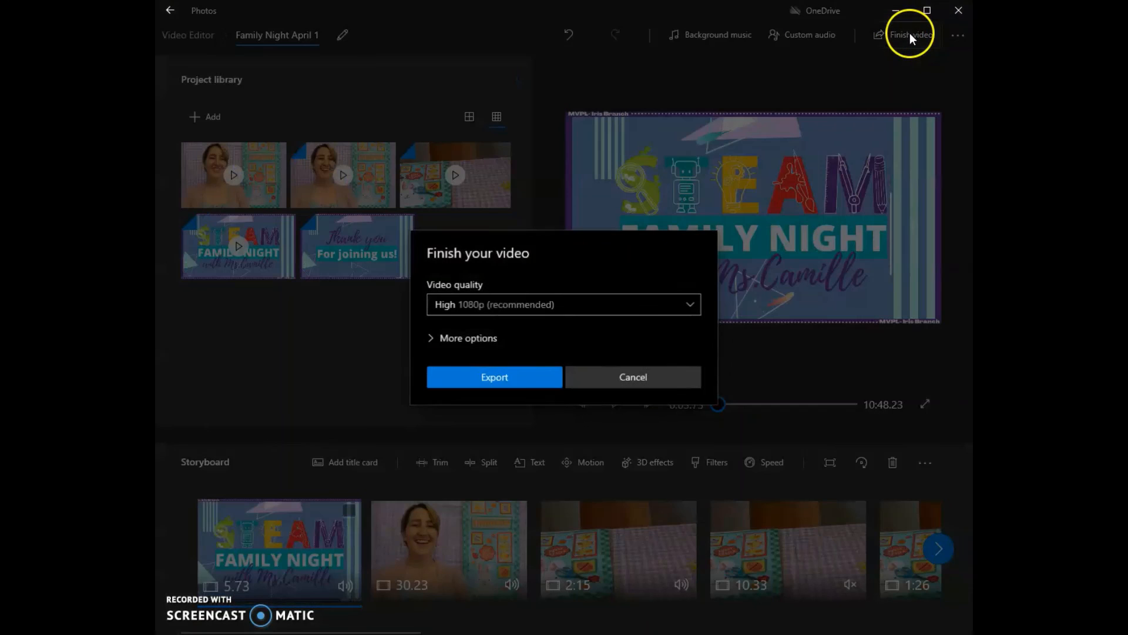
click(460, 305)
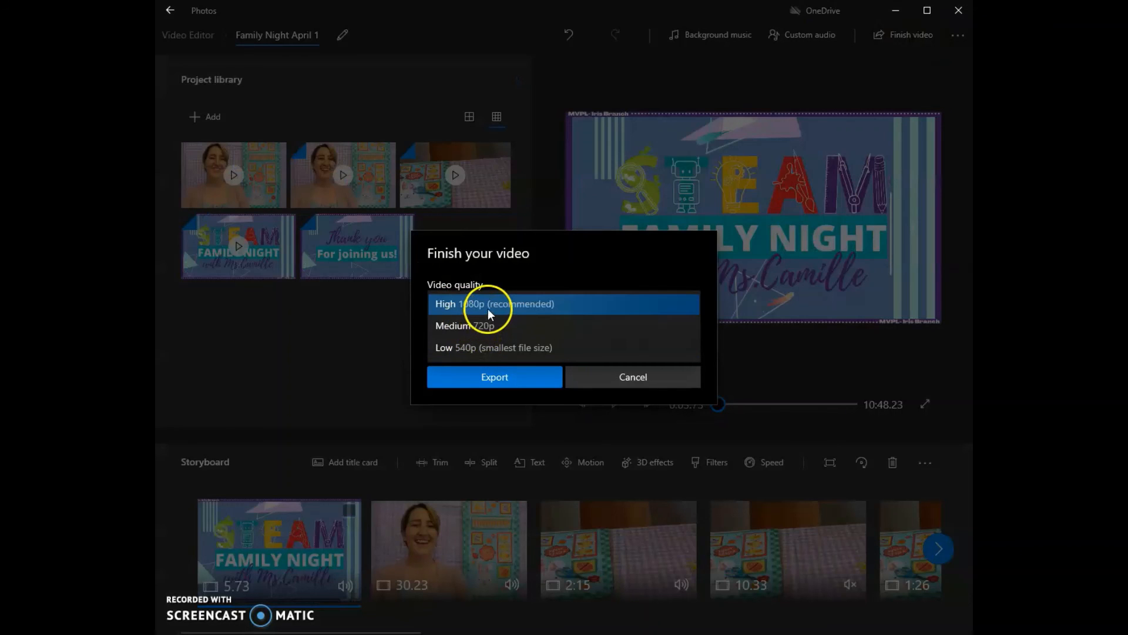
click(489, 302)
click(500, 377)
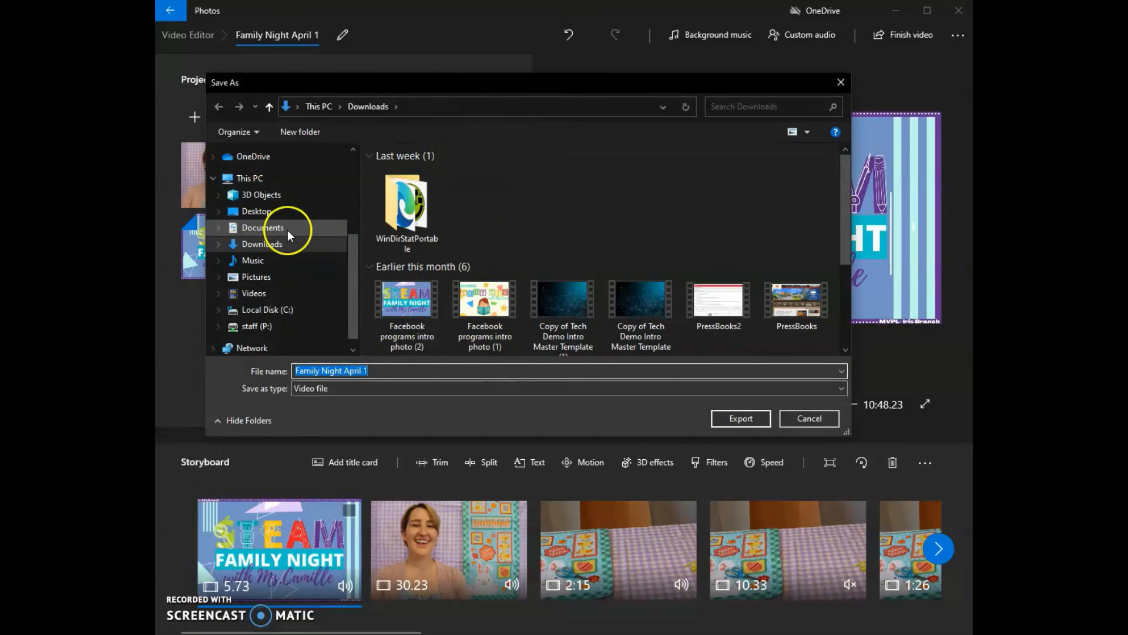
scroll(289, 229, down, 1)
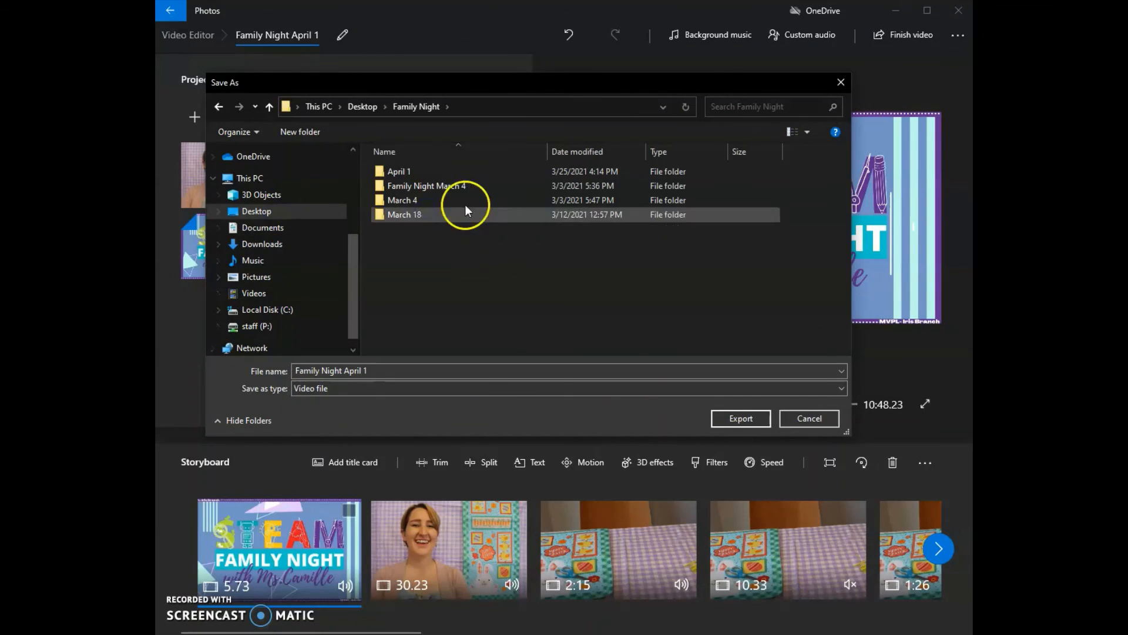
double_click(430, 168)
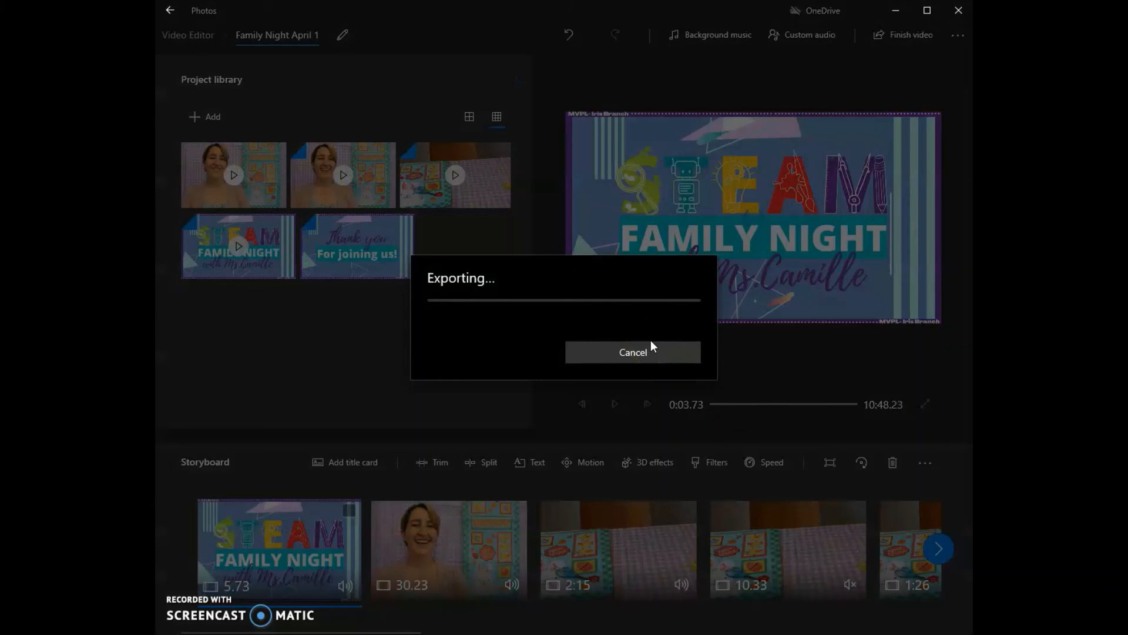
- Switch to the April 1 folder in File Explorer and open the exported Family Night April 1 video
click(582, 525)
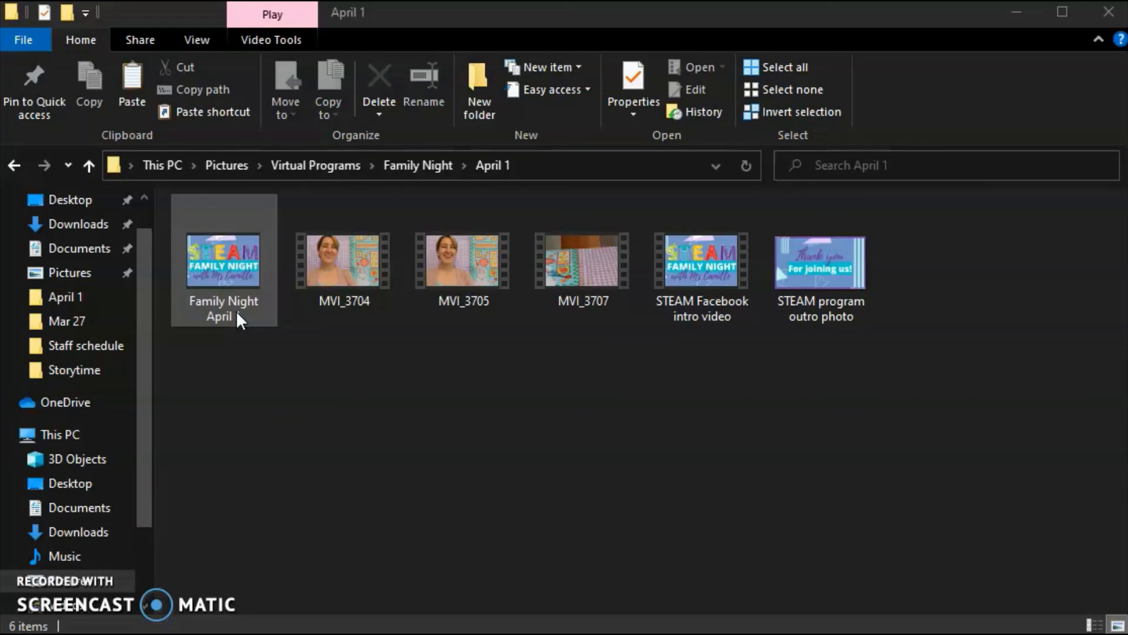
click(280, 340)
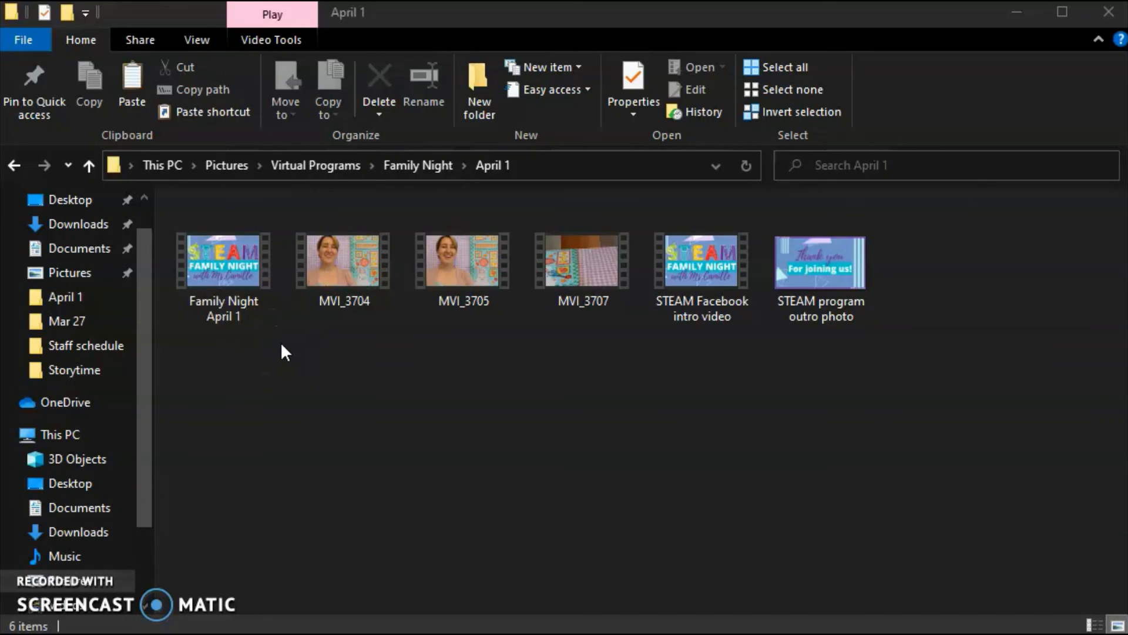
double_click(262, 327)
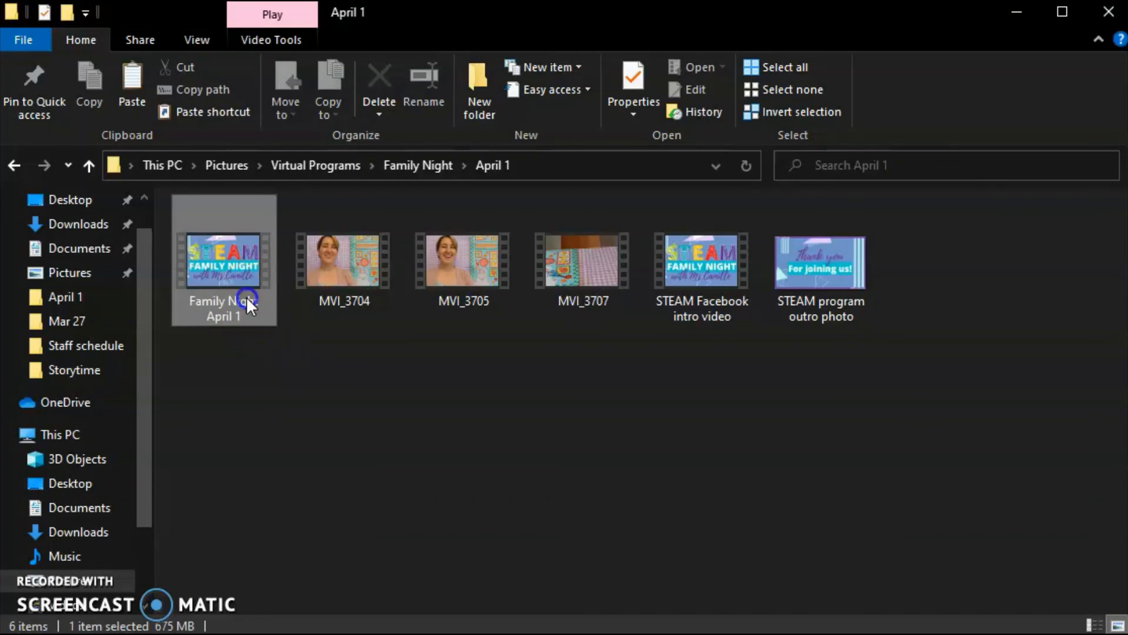